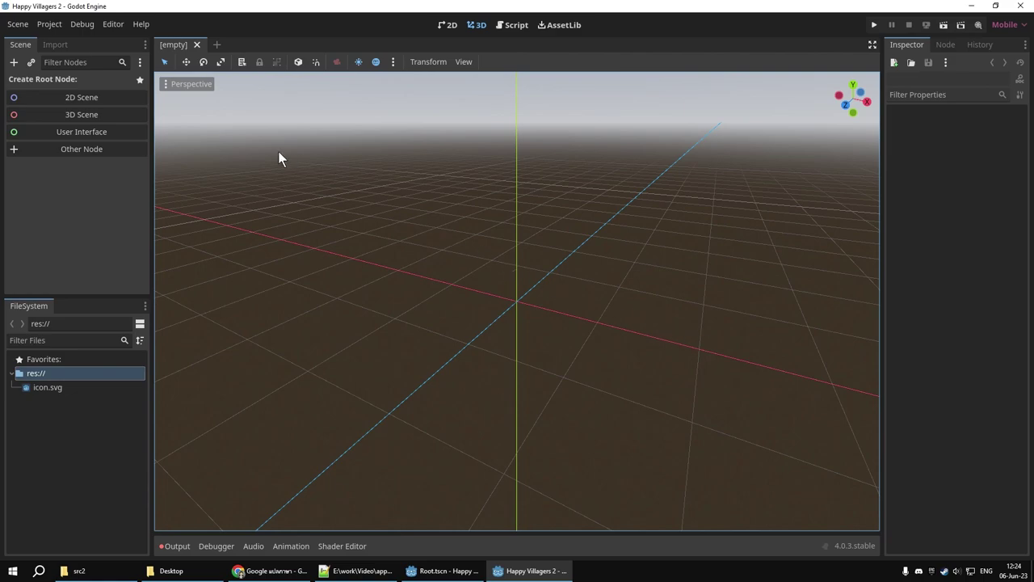
Open Project Settings on Application > Config and toggle Advanced Settings off and back on
{"action": "left_click", "coordinate": [53, 25]}
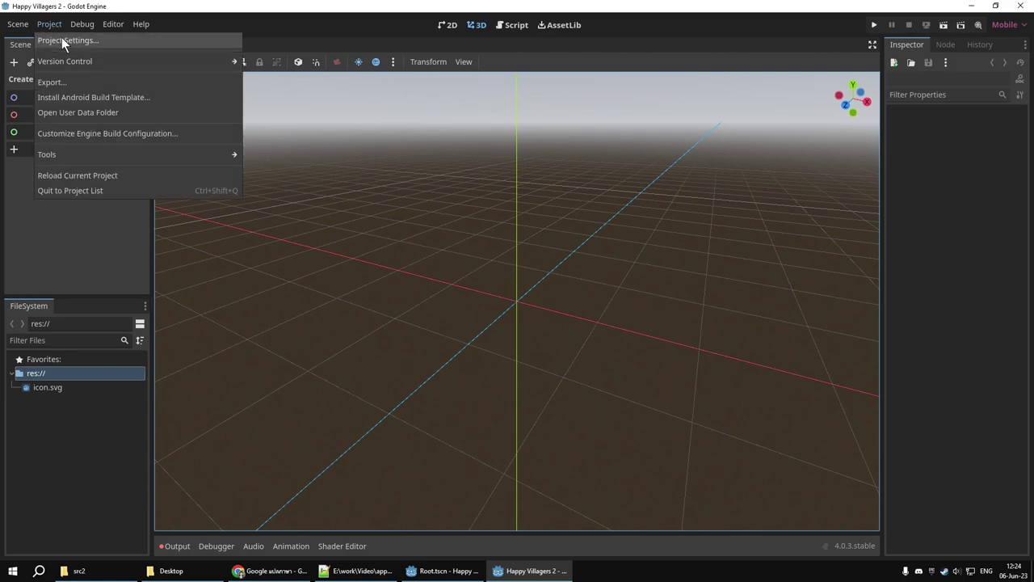
{"action": "left_click", "coordinate": [61, 37]}
{"action": "left_click", "coordinate": [284, 98]}
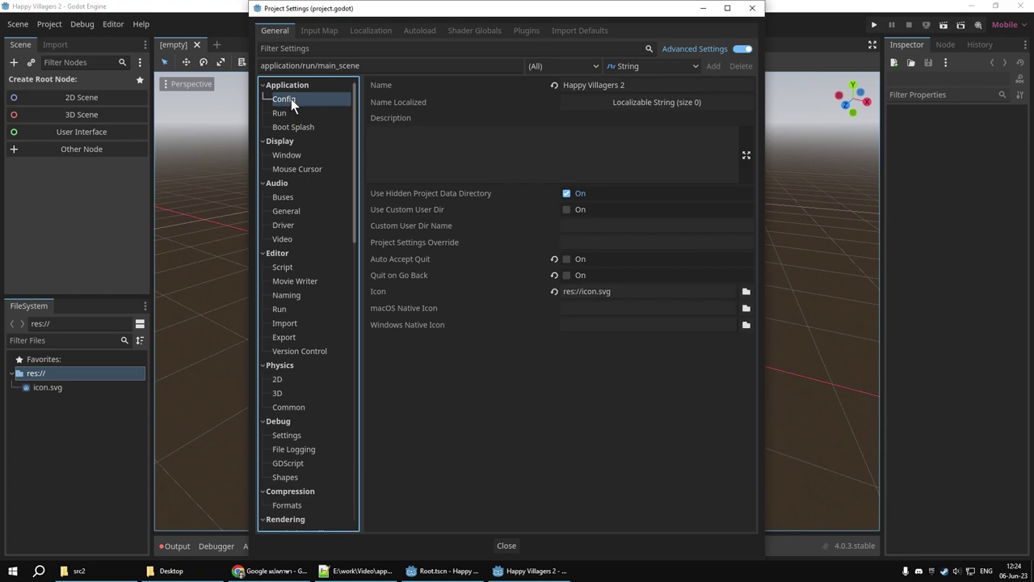
{"action": "left_click", "coordinate": [738, 49]}
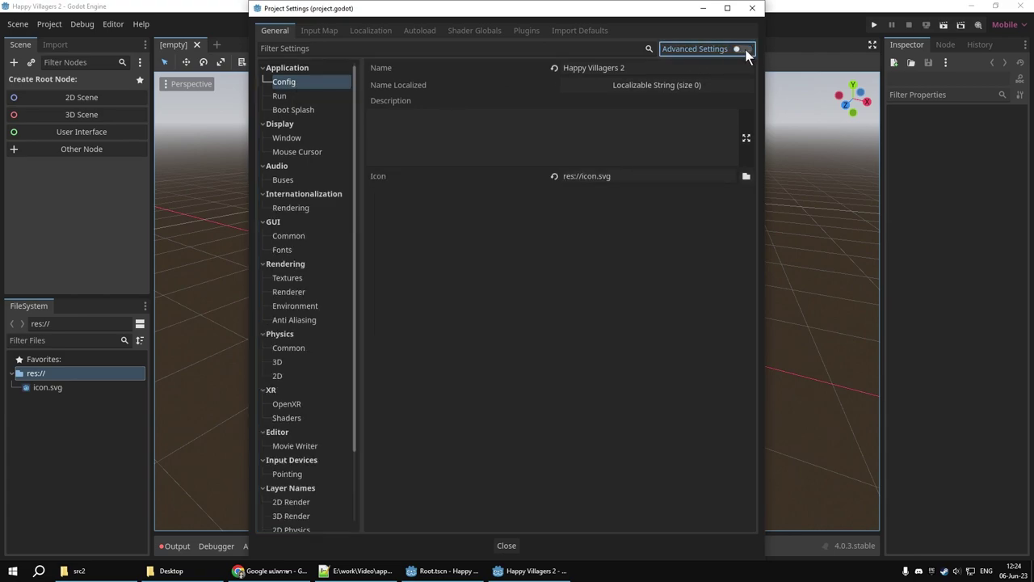
{"action": "left_click", "coordinate": [745, 50]}
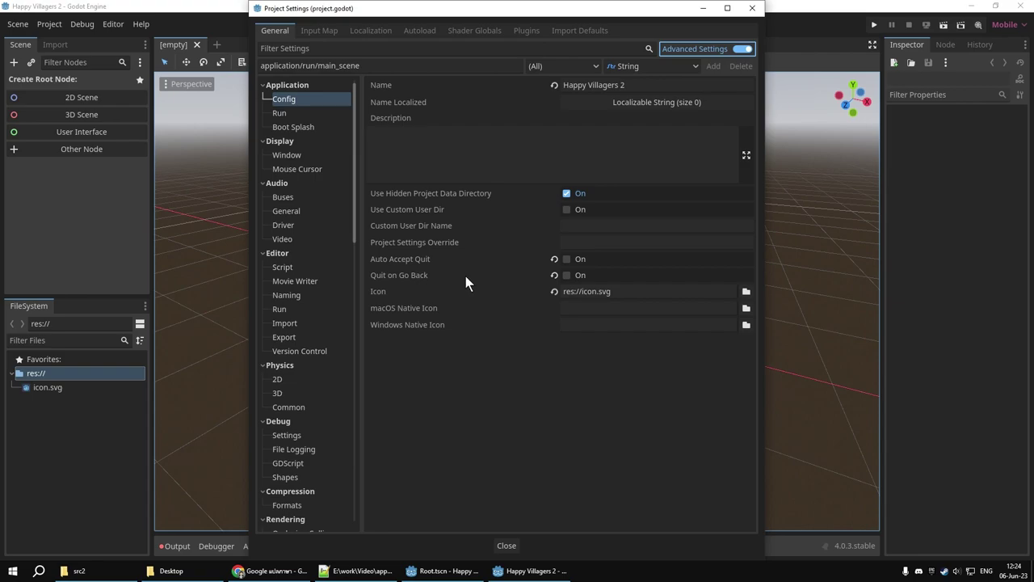
{"action": "mouse_move", "coordinate": [465, 275]}
{"action": "mouse_move", "coordinate": [529, 277]}
Review the Application Run page (Max FPS 60) and the Boot Splash options
{"action": "left_click", "coordinate": [289, 112]}
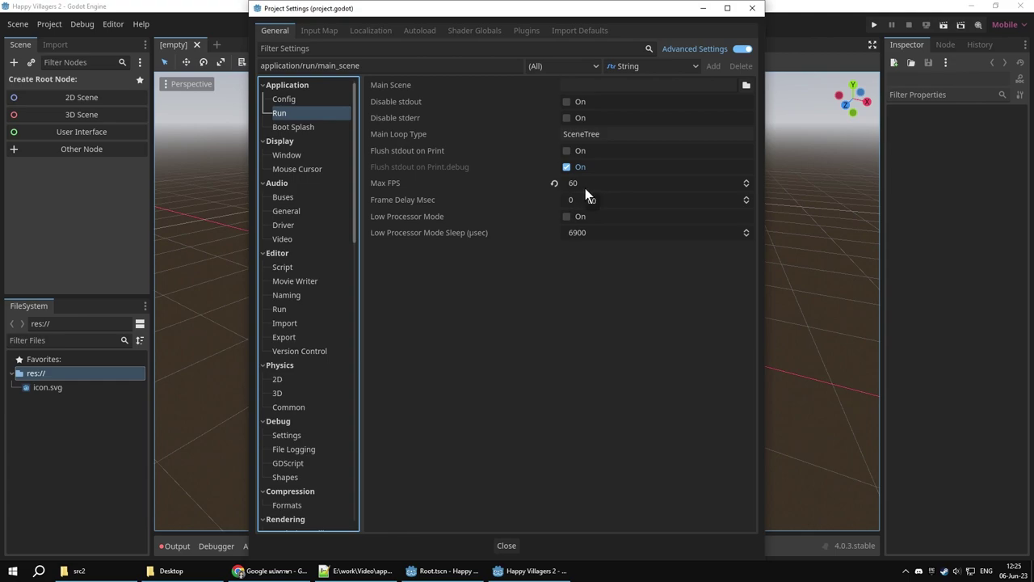
{"action": "left_click", "coordinate": [310, 128]}
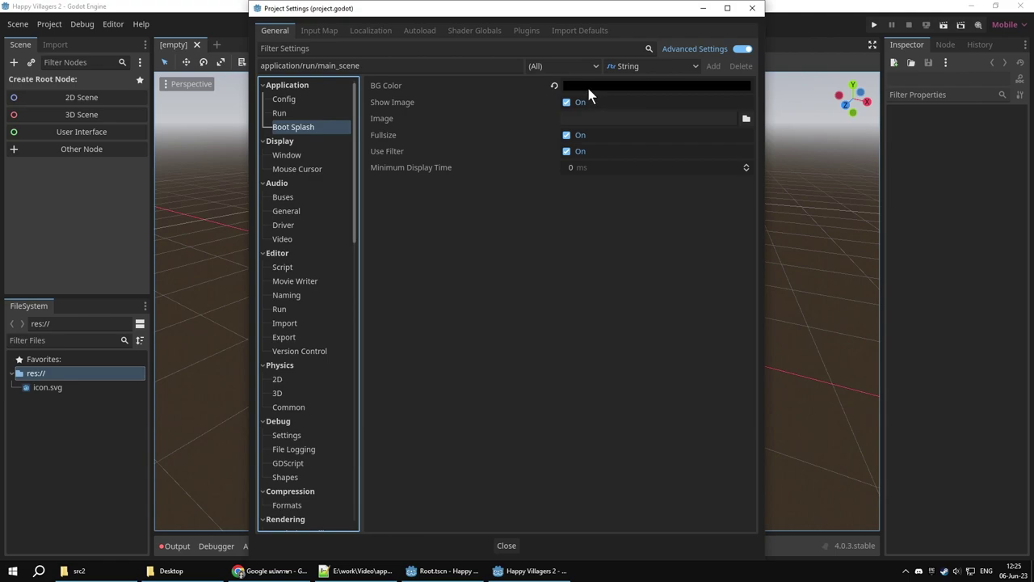
{"action": "mouse_move", "coordinate": [595, 89]}
Look through the Display Window options, then view Rendering > Renderer with the mobile rendering method
{"action": "left_click", "coordinate": [293, 155]}
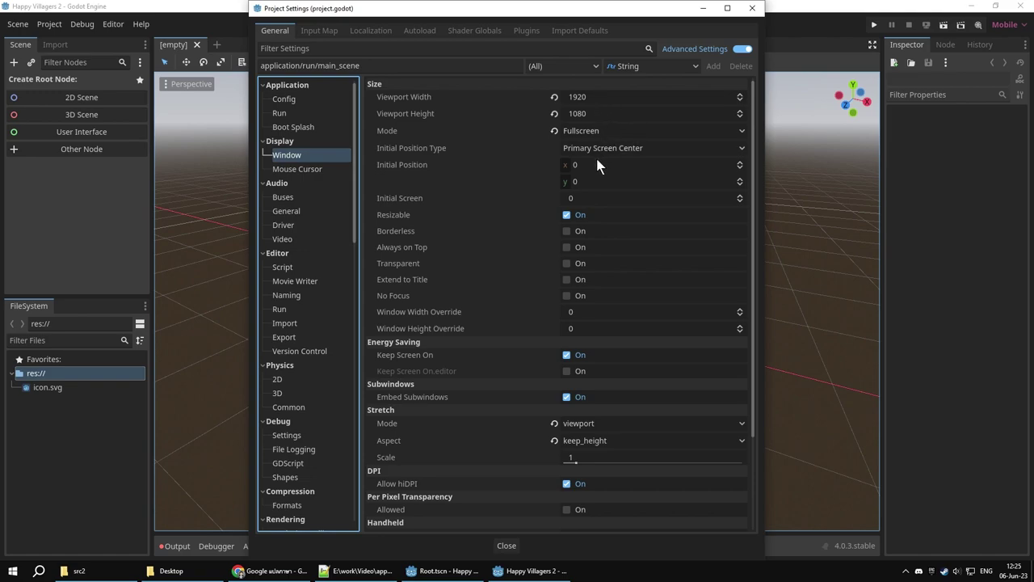
{"action": "scroll", "coordinate": [599, 181], "scroll_direction": "down", "scroll_amount": 3}
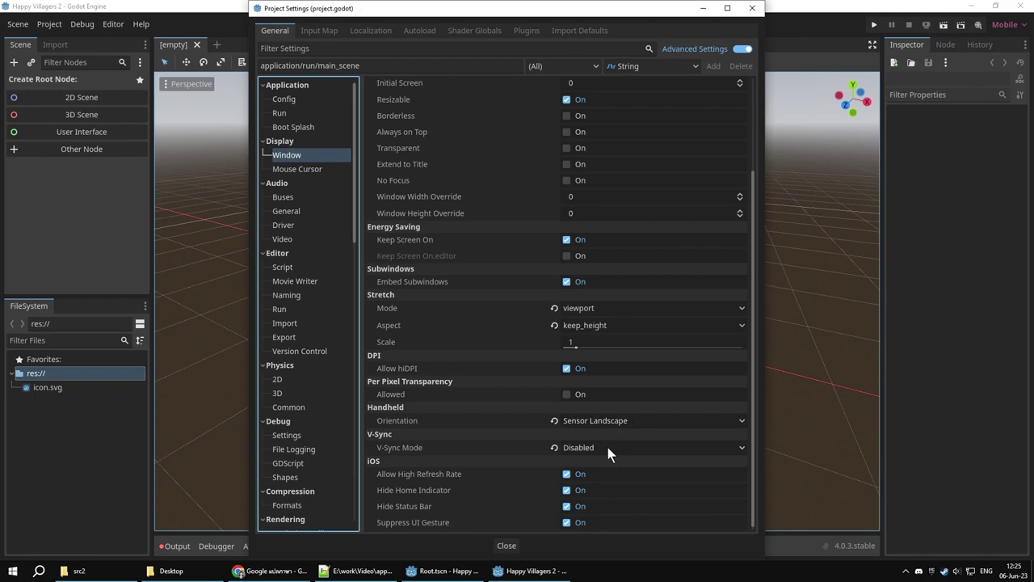
{"action": "scroll", "coordinate": [313, 235], "scroll_direction": "down", "scroll_amount": 5}
{"action": "left_click", "coordinate": [296, 251]}
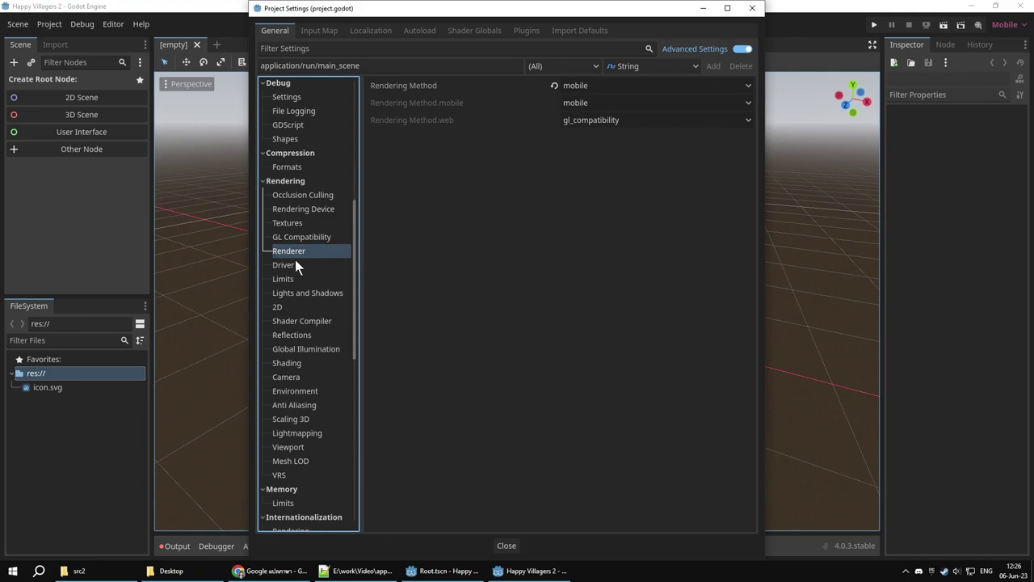
Browse Lights and Shadows, Reflections and Shading, then Input Devices > Pointing with Emulate Touch From Mouse on
{"action": "left_click", "coordinate": [299, 292]}
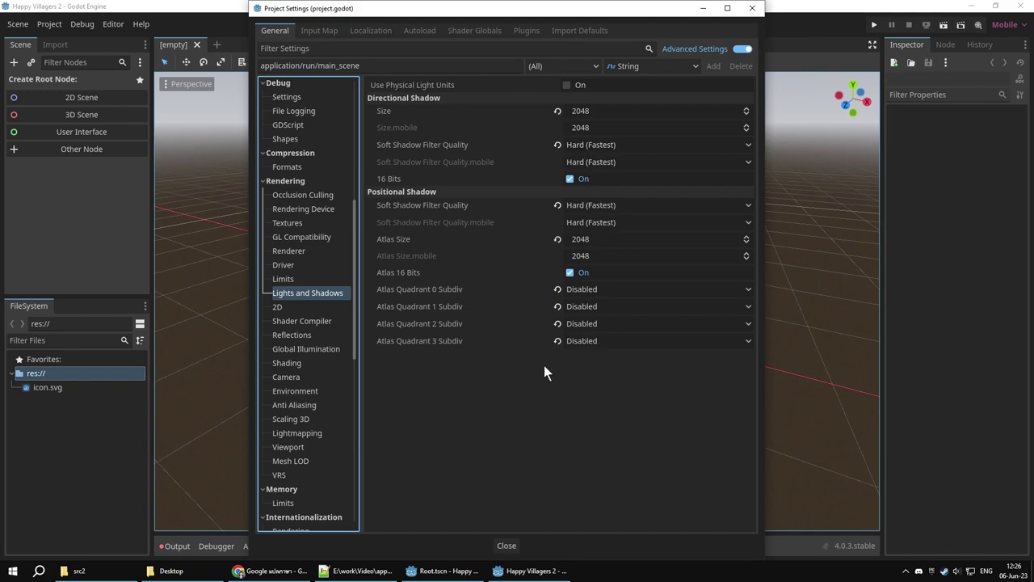
{"action": "left_click", "coordinate": [304, 336]}
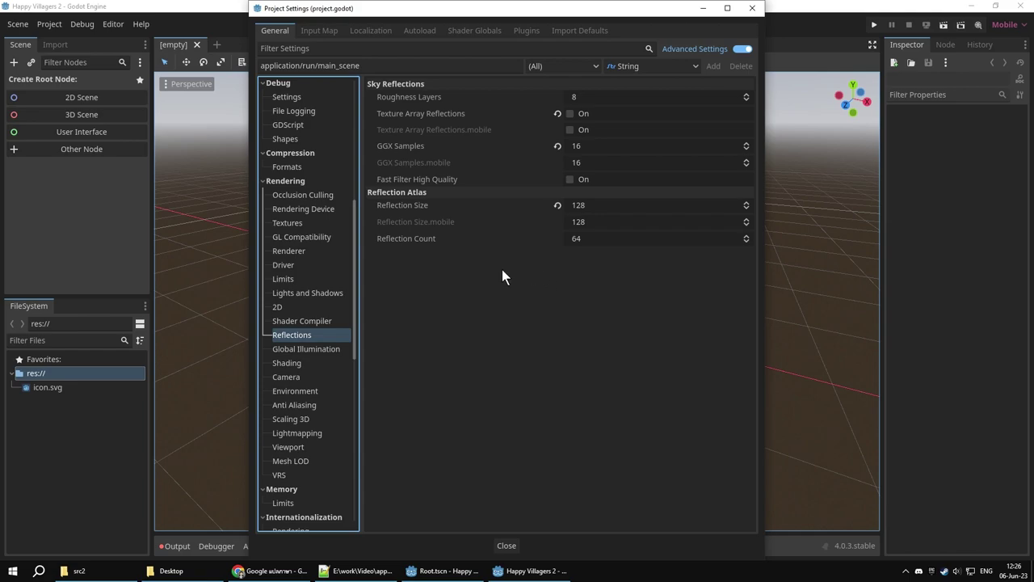
{"action": "left_click", "coordinate": [299, 364]}
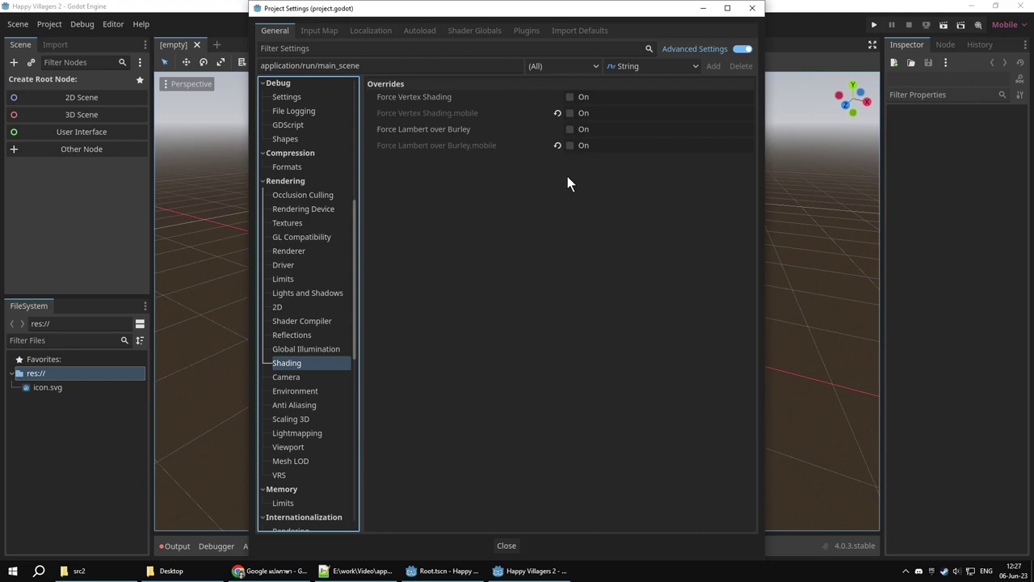
{"action": "scroll", "coordinate": [307, 352], "scroll_direction": "down", "scroll_amount": 5}
{"action": "left_click", "coordinate": [302, 349]}
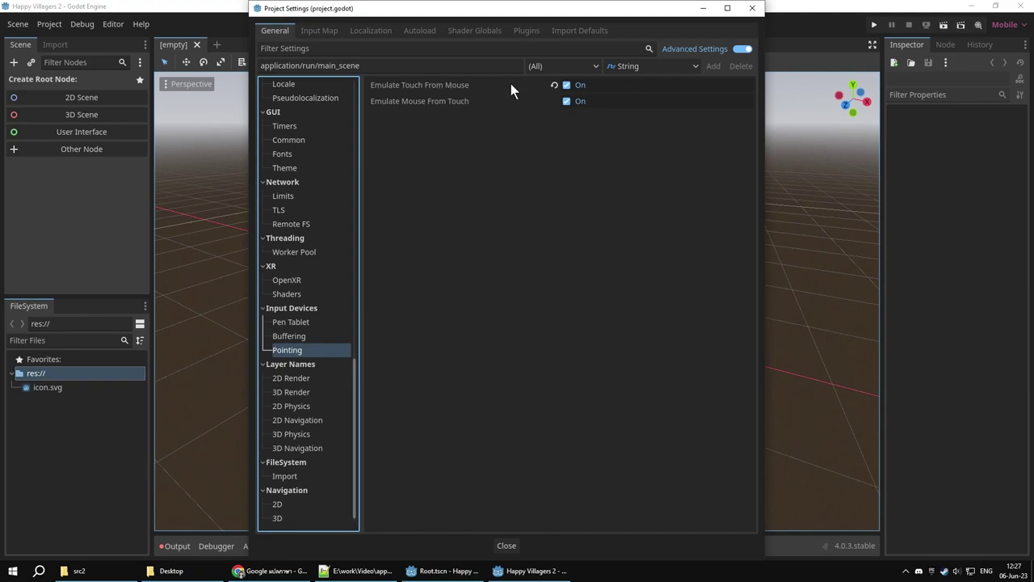
{"action": "mouse_move", "coordinate": [485, 87]}
Close Project Settings, create a 3D scene with its root renamed Main, and start saving it
{"action": "left_click", "coordinate": [504, 545]}
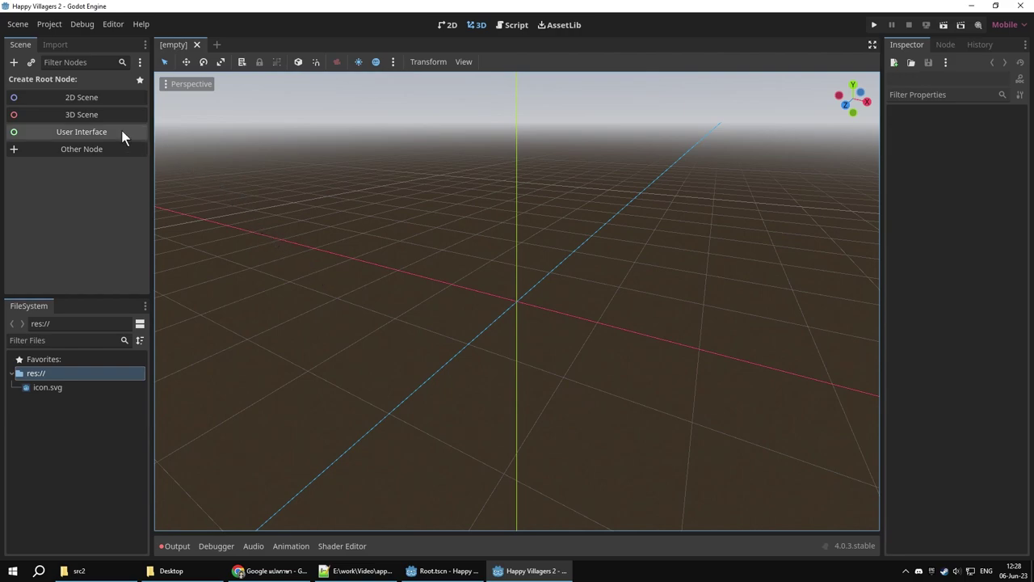
{"action": "left_click", "coordinate": [81, 115]}
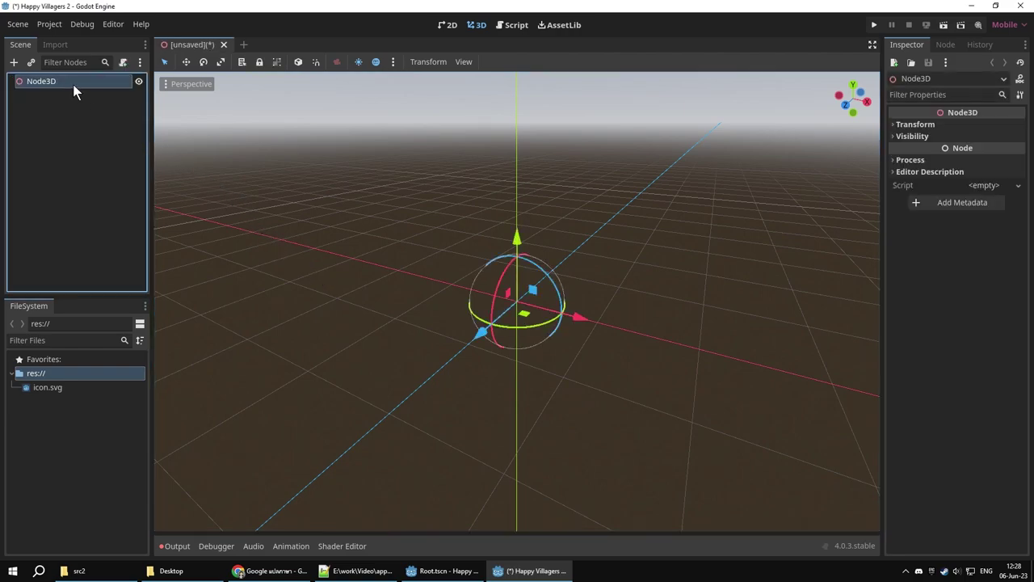
{"action": "double_click", "coordinate": [73, 84]}
{"action": "left_click", "coordinate": [72, 84]}
{"action": "double_click", "coordinate": [73, 83]}
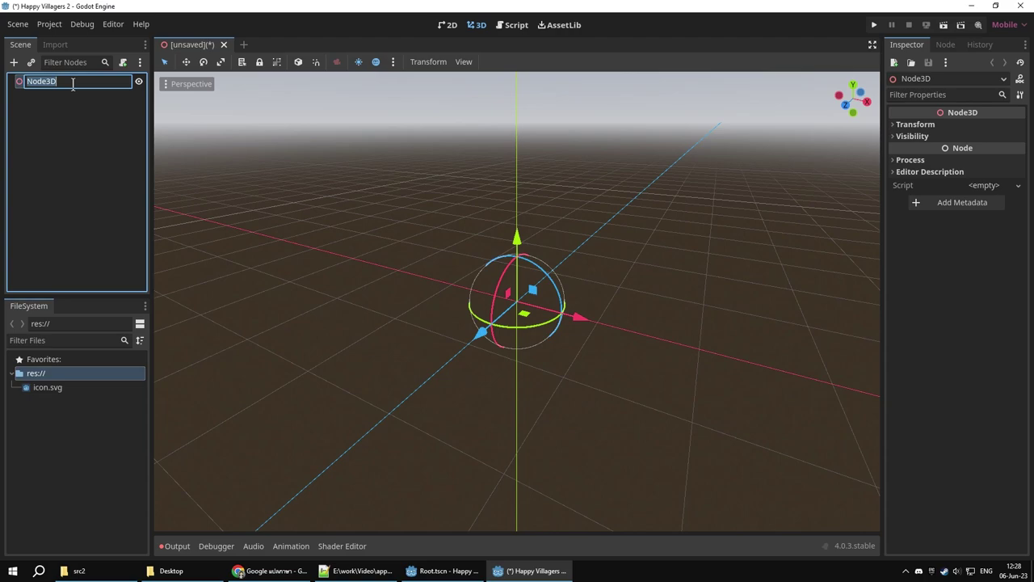
{"action": "type", "text": "Mai"}
{"action": "type", "text": "n"}
{"action": "key", "text": "Return"}
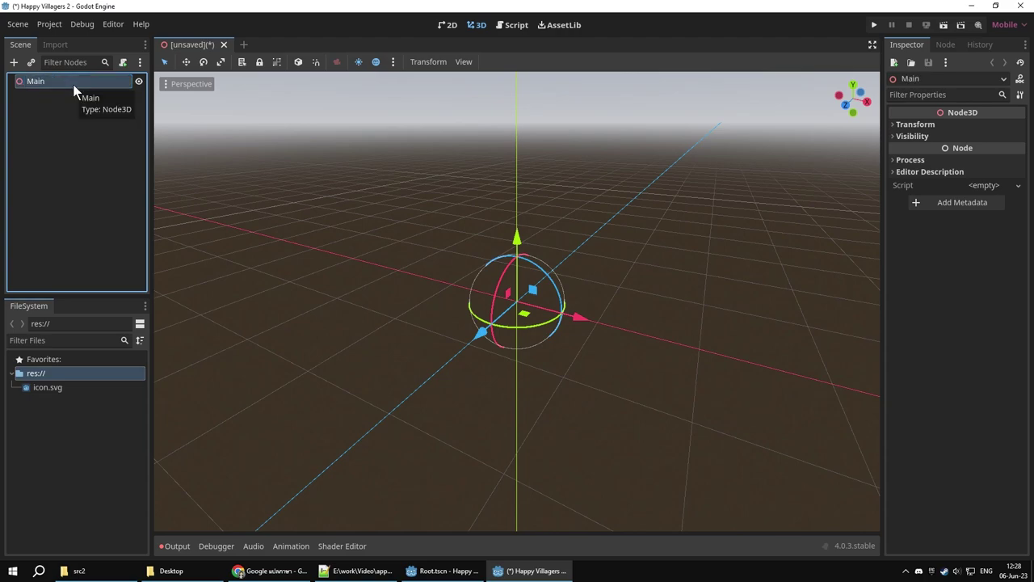
{"action": "key", "text": "ctrl+s"}
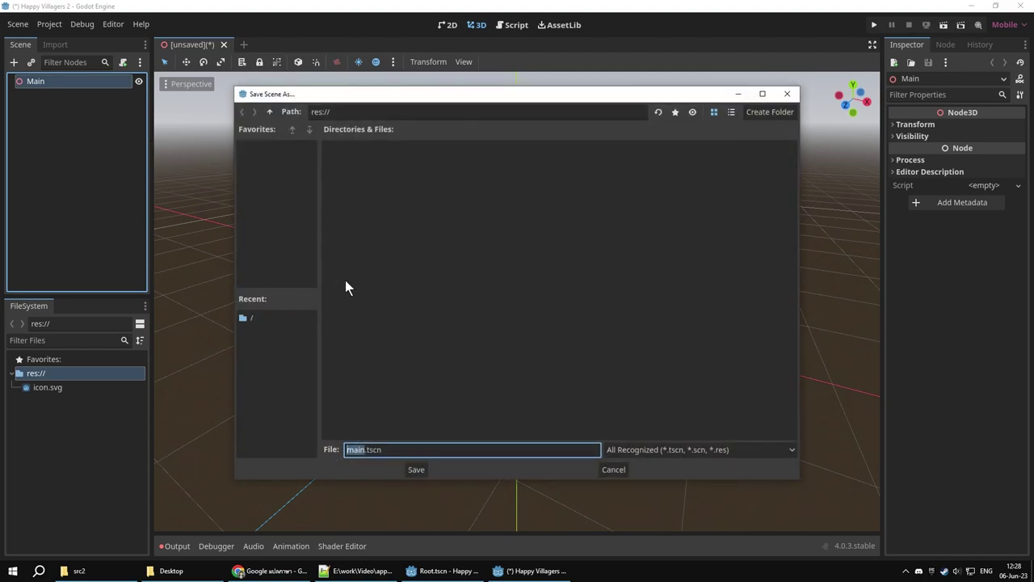
Save the scene as main.tscn, add a MeshInstance3D child under Main, and duplicate it
{"action": "left_click", "coordinate": [423, 474]}
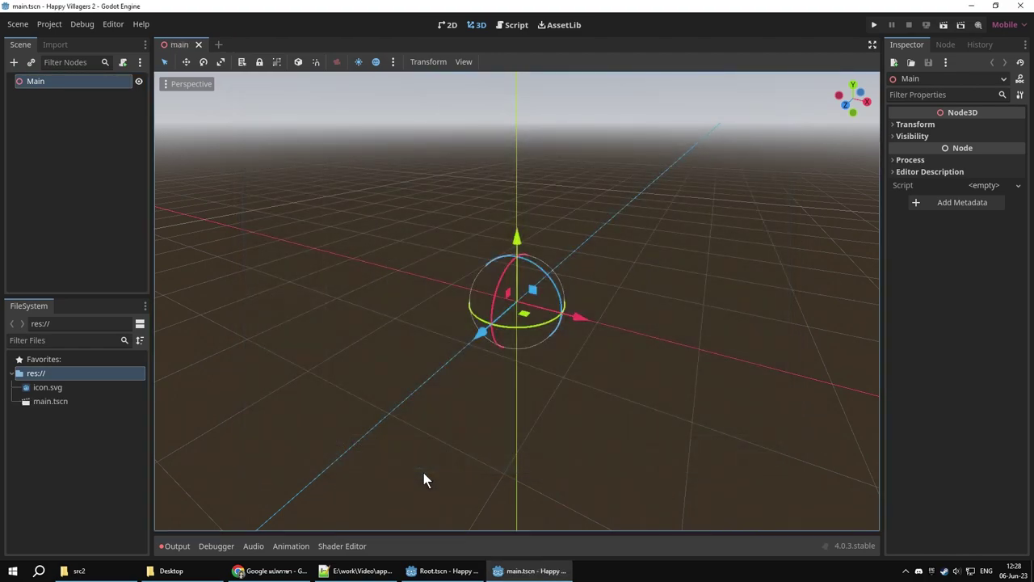
{"action": "right_click", "coordinate": [34, 83]}
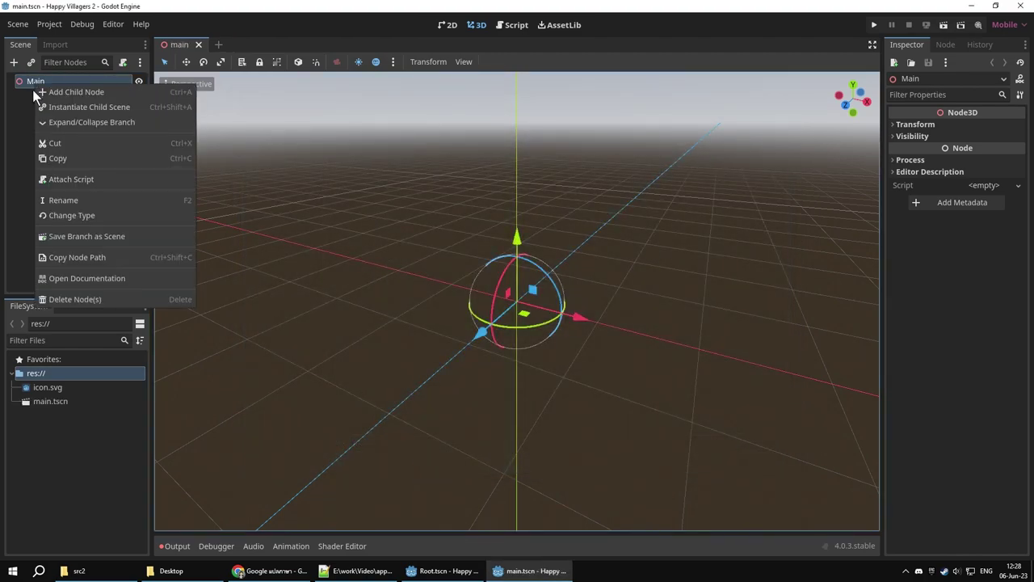
{"action": "left_click", "coordinate": [45, 92]}
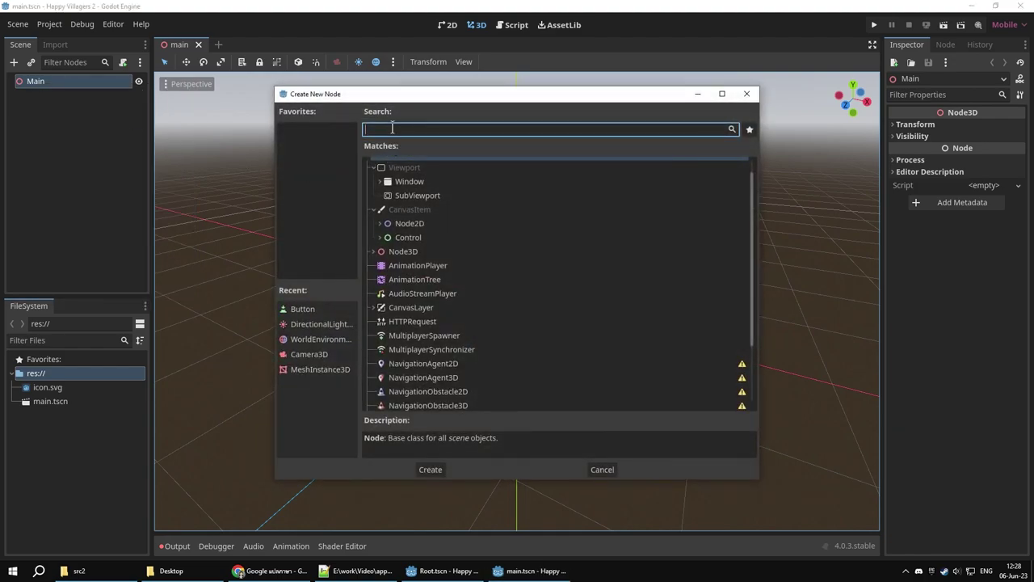
{"action": "type", "text": "mesh"}
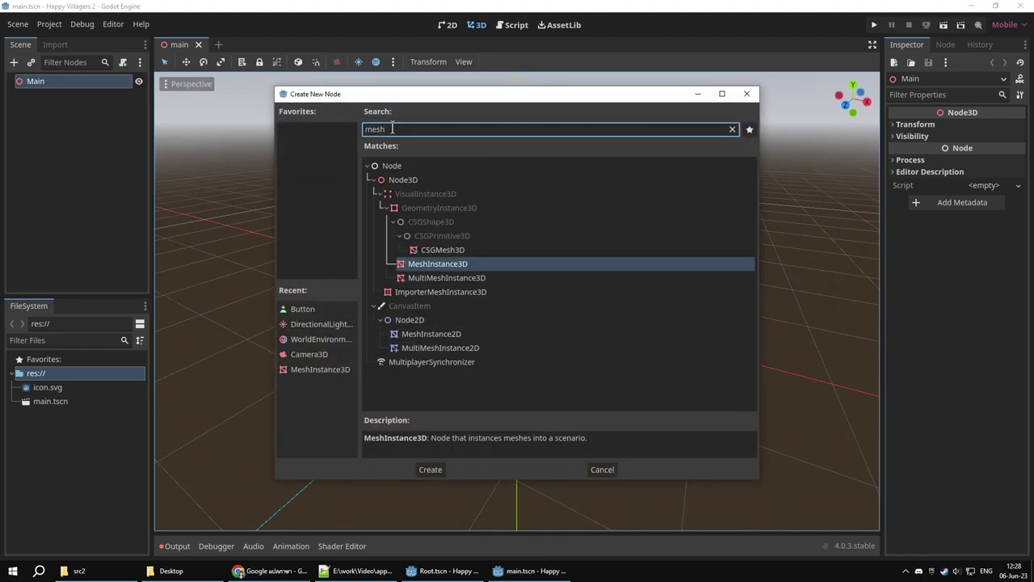
{"action": "key", "text": "Return"}
{"action": "left_click", "coordinate": [28, 95]}
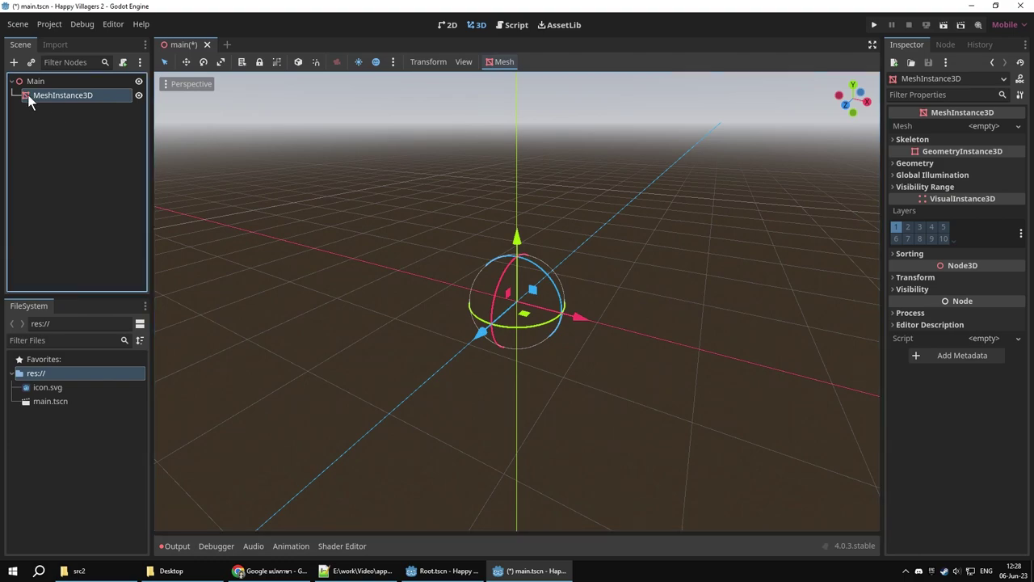
{"action": "key", "text": "ctrl+d"}
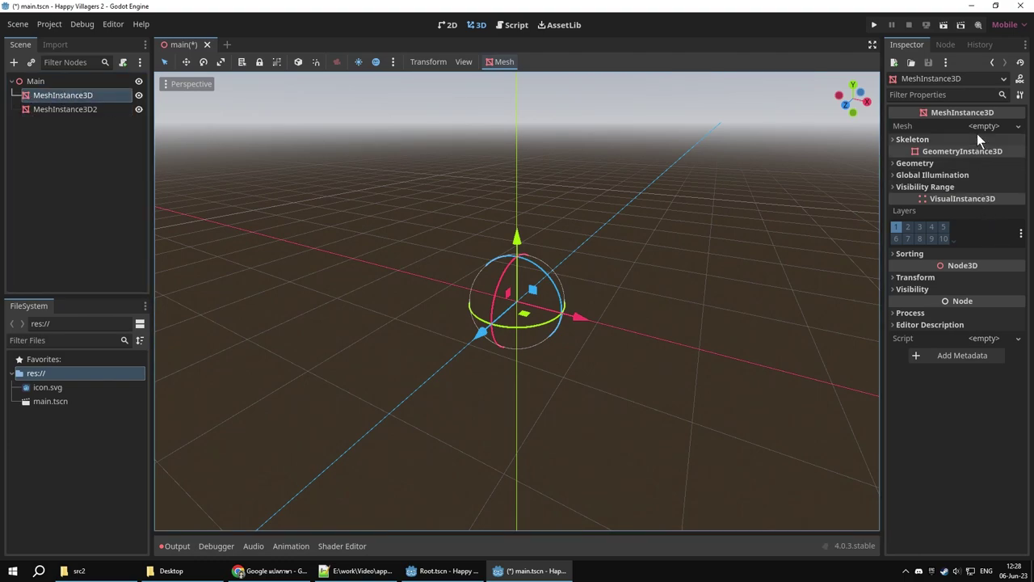
Give the first MeshInstance3D a box mesh and the second a sphere mesh
{"action": "left_click", "coordinate": [978, 126]}
{"action": "left_click", "coordinate": [965, 191]}
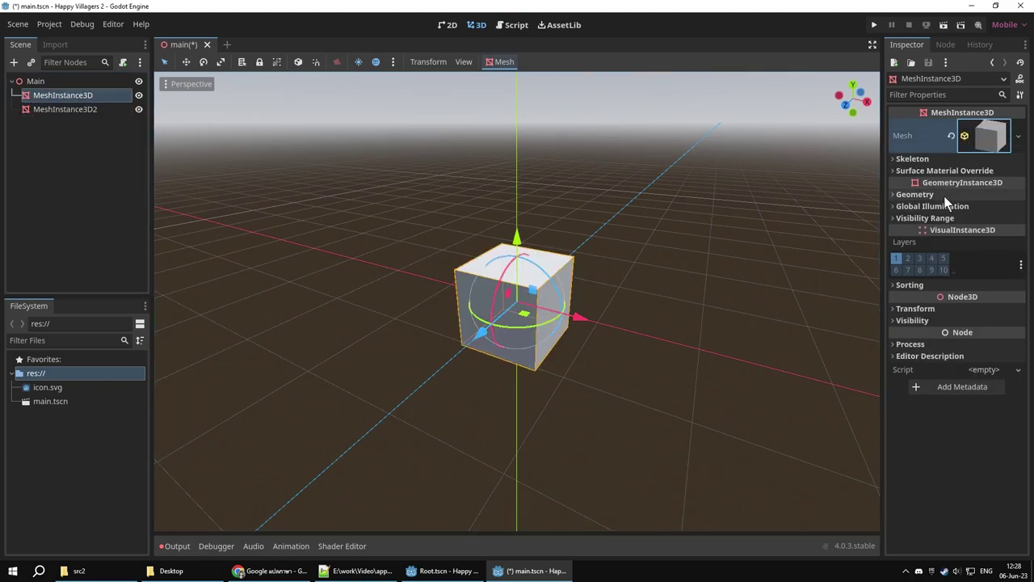
{"action": "left_click", "coordinate": [92, 108]}
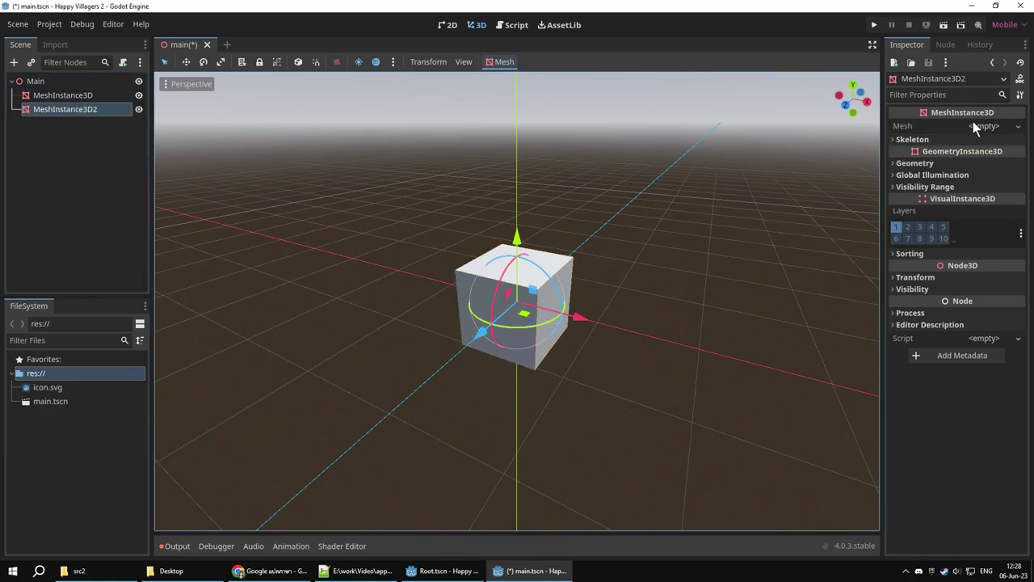
{"action": "left_click", "coordinate": [976, 126]}
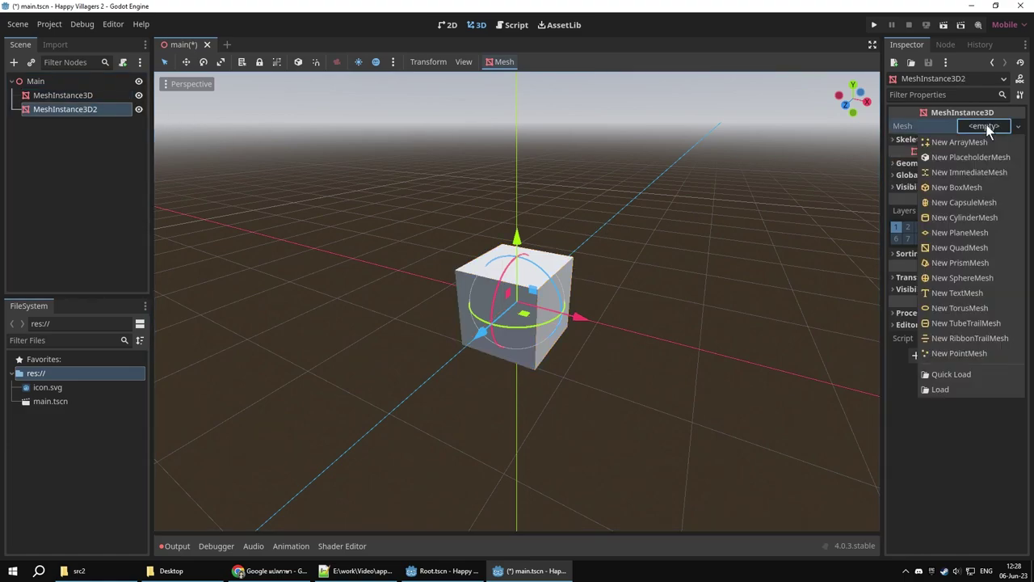
{"action": "left_click", "coordinate": [950, 278]}
Move the sphere 1 unit along X and the cube left so they sit side by side
{"action": "left_click_drag", "start_coordinate": [580, 319], "coordinate": [653, 333]}
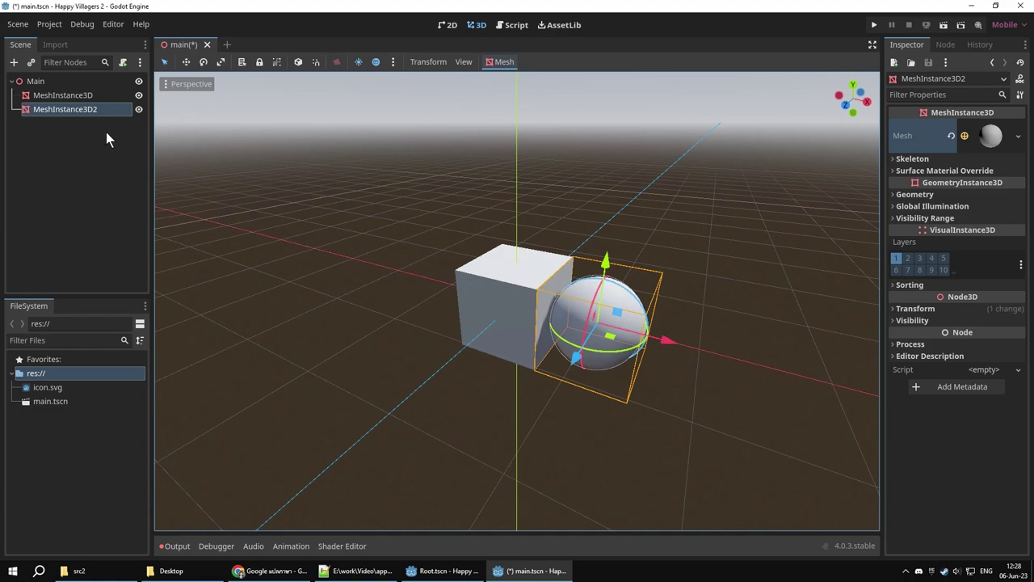
{"action": "left_click", "coordinate": [73, 95]}
{"action": "left_click_drag", "start_coordinate": [548, 315], "coordinate": [515, 307]}
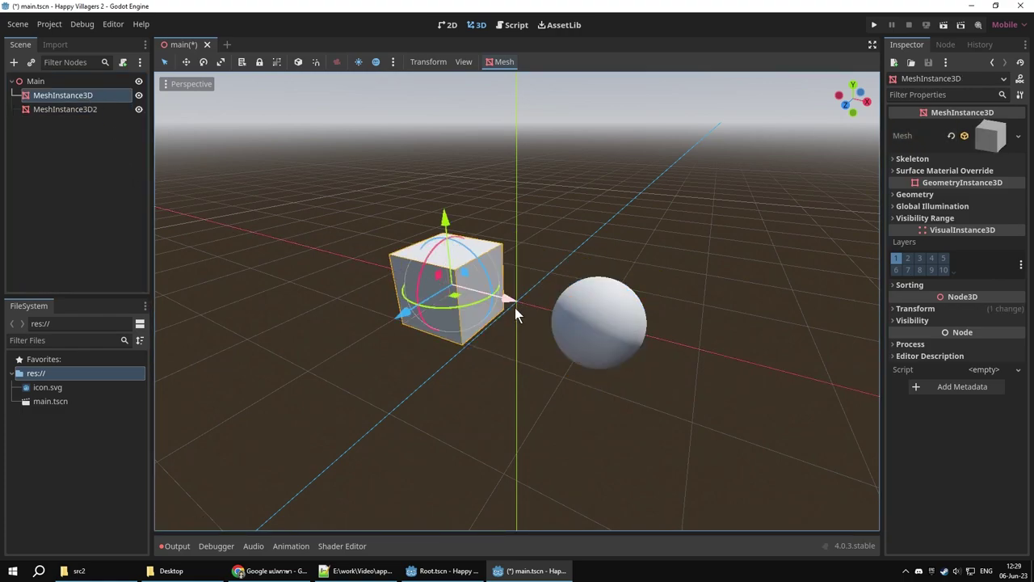
{"action": "left_click", "coordinate": [26, 82]}
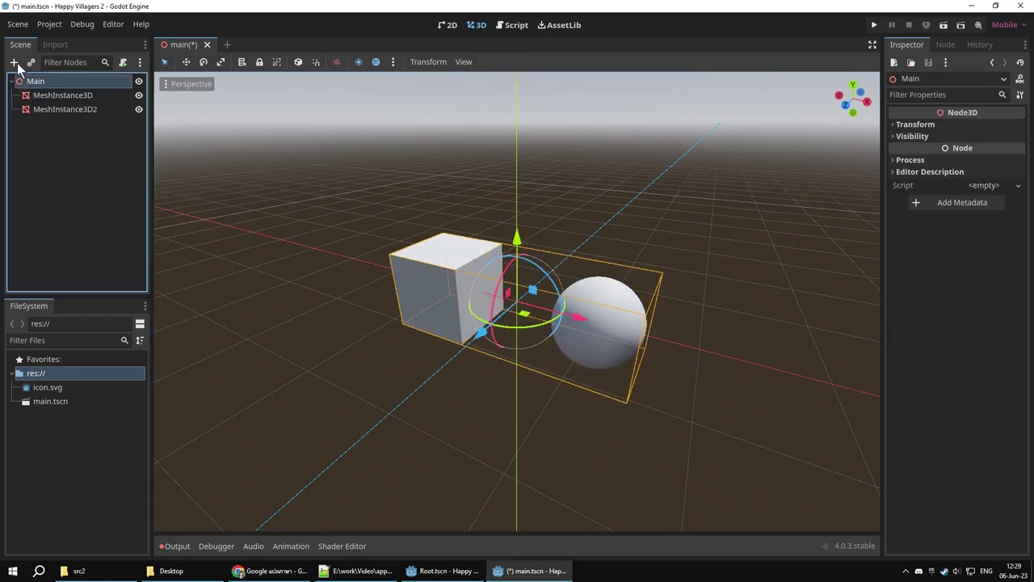
Add a Camera3D under Main and move it back along the Z axis
{"action": "left_click", "coordinate": [13, 62]}
{"action": "type", "text": "ca"}
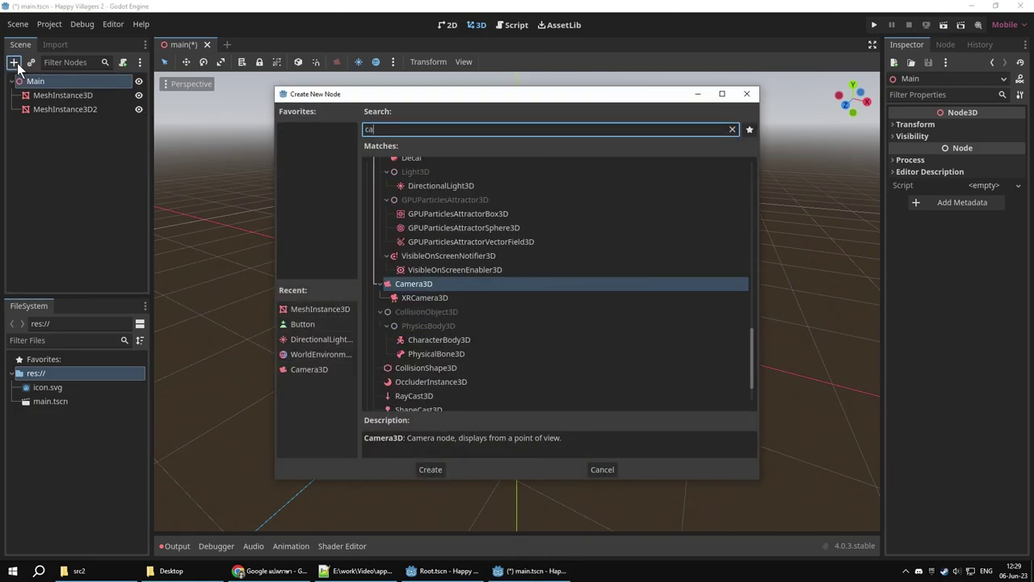
{"action": "type", "text": "me"}
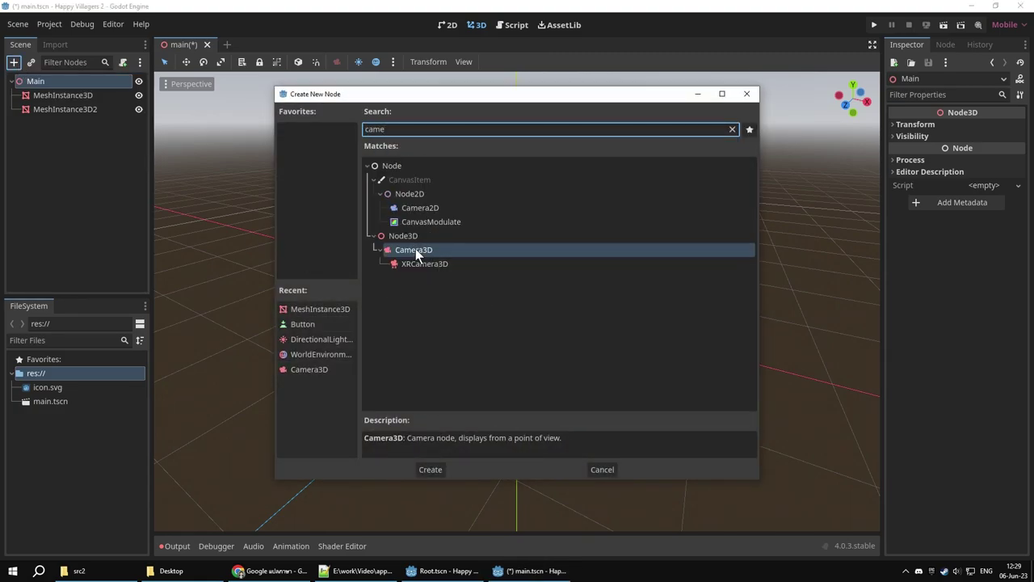
{"action": "double_click", "coordinate": [416, 249]}
{"action": "left_click_drag", "start_coordinate": [482, 330], "coordinate": [248, 485]}
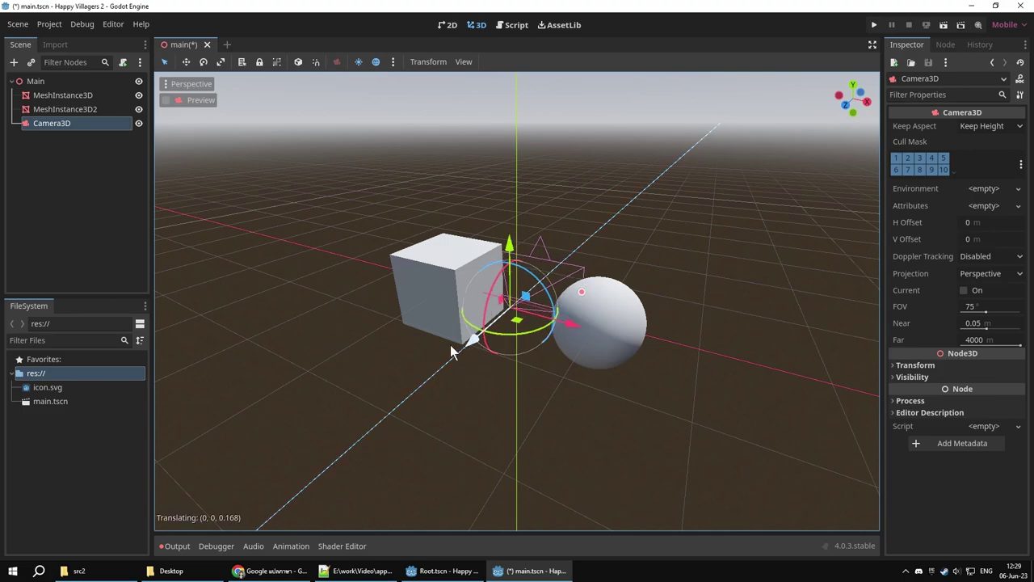
{"action": "middle_click_drag", "start_coordinate": [248, 479], "coordinate": [547, 445]}
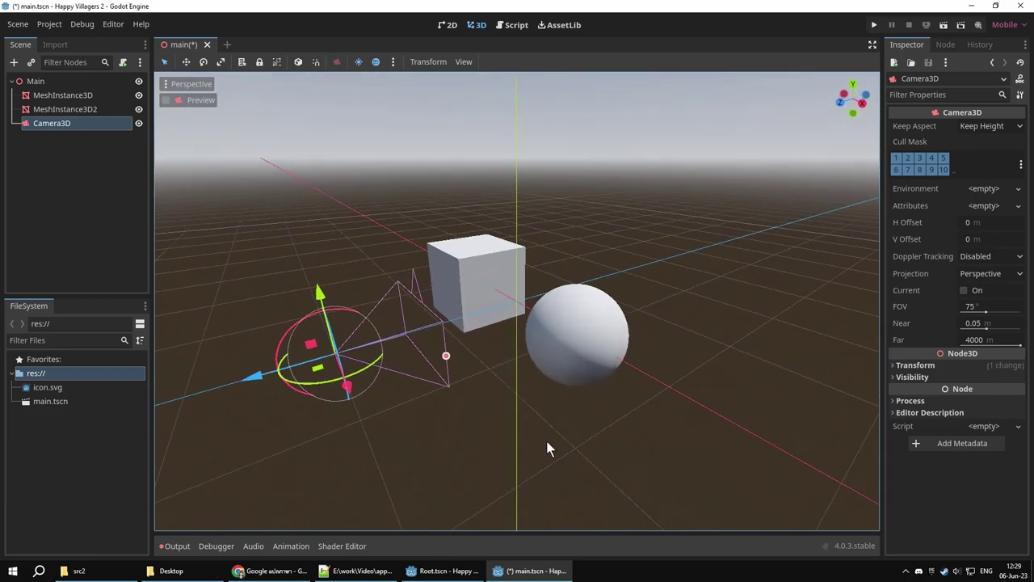
Split the 3D view into two viewports, with the lower one previewing the camera
{"action": "left_click", "coordinate": [463, 61]}
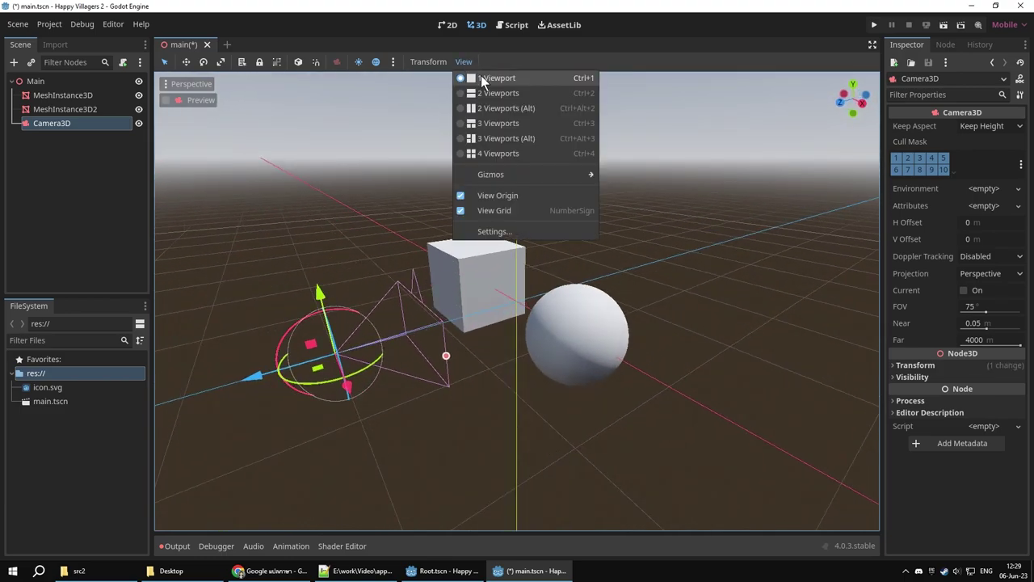
{"action": "left_click", "coordinate": [497, 93]}
{"action": "left_click", "coordinate": [166, 331]}
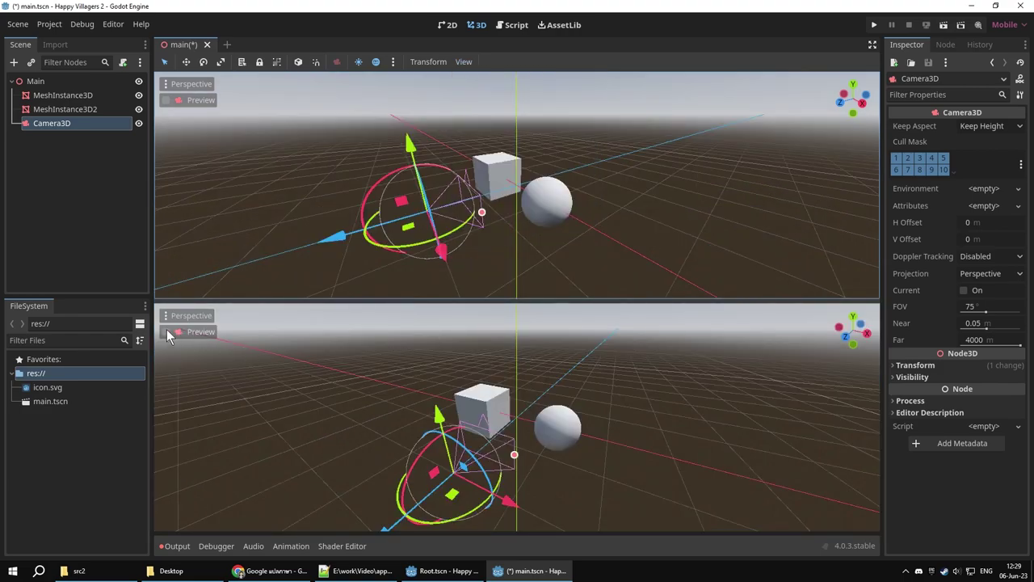
{"action": "left_click", "coordinate": [166, 331]}
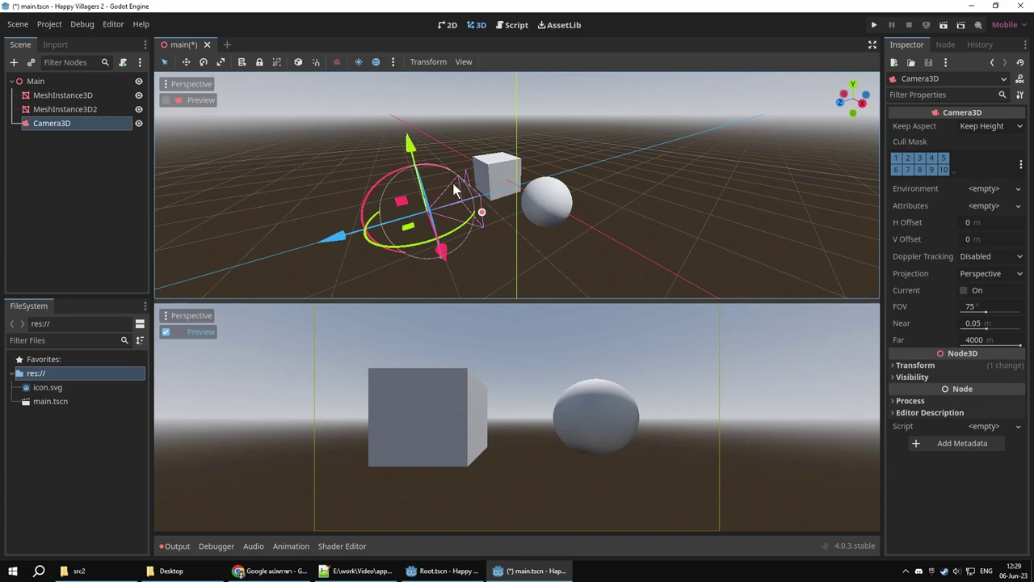
{"action": "middle_click_drag", "start_coordinate": [491, 210], "coordinate": [514, 218]}
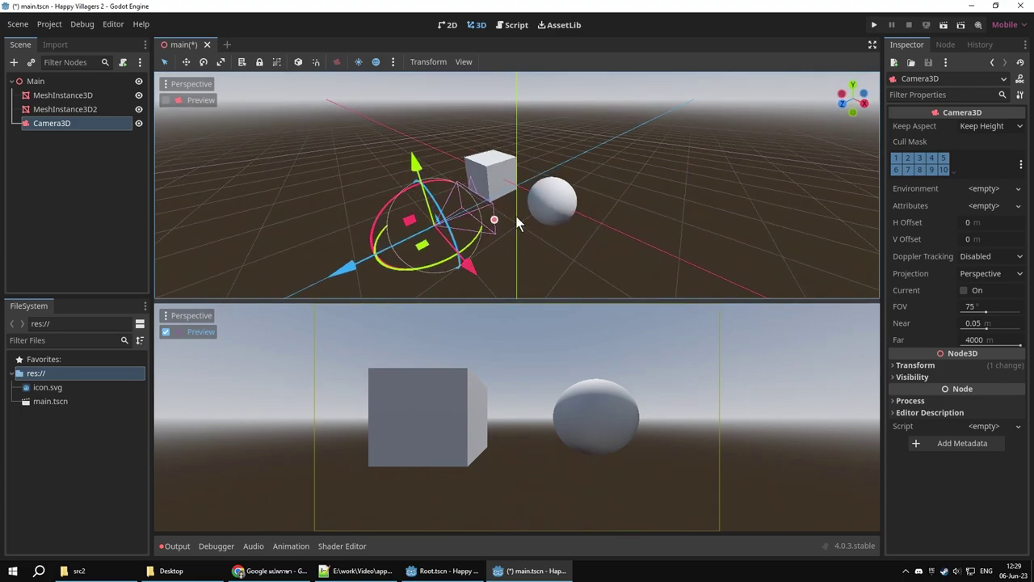
{"action": "left_click", "coordinate": [36, 82]}
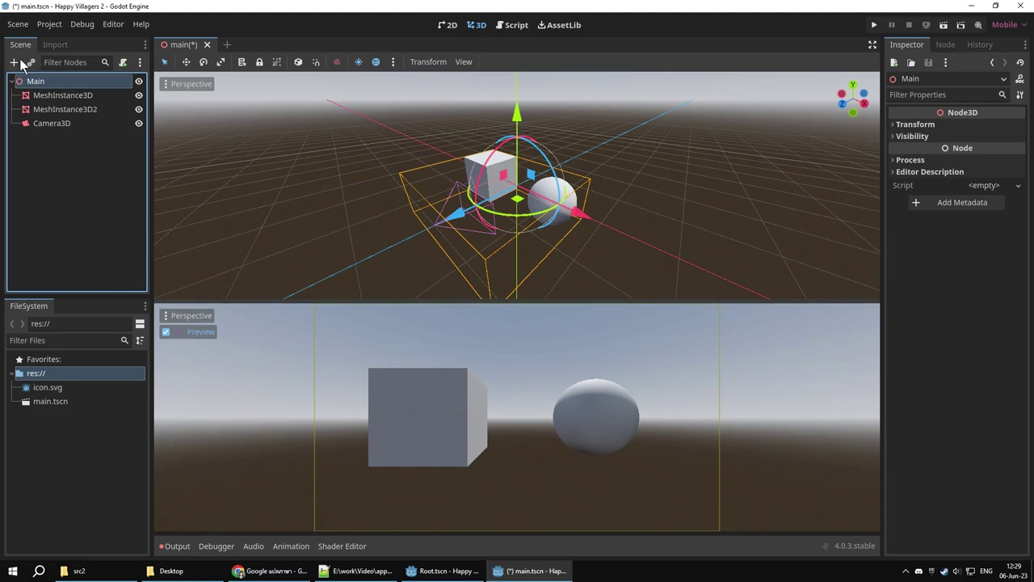
Add a DirectionalLight3D under Main and rotate it so the box and sphere appear shaded
{"action": "left_click", "coordinate": [14, 63]}
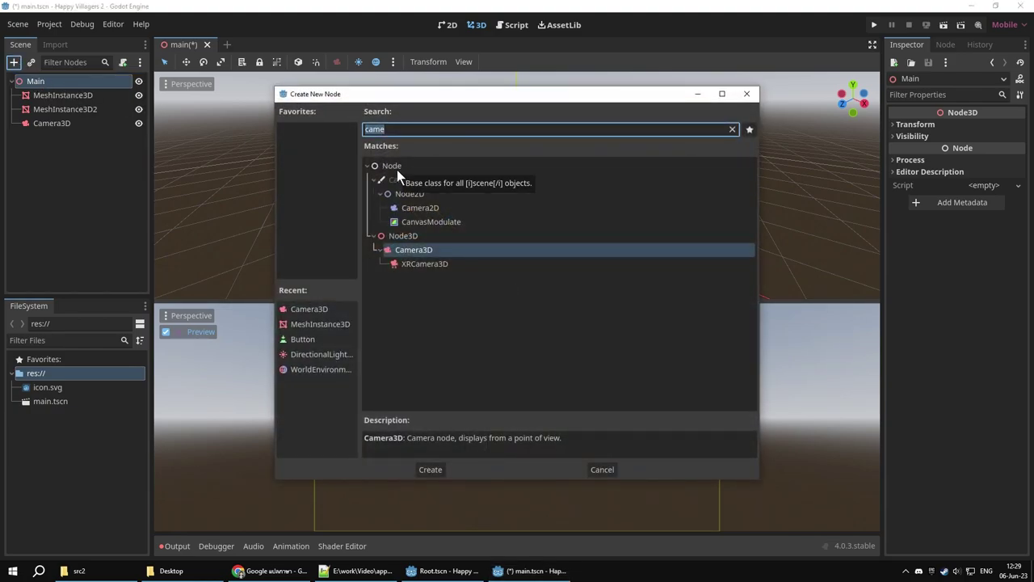
{"action": "type", "text": "light"}
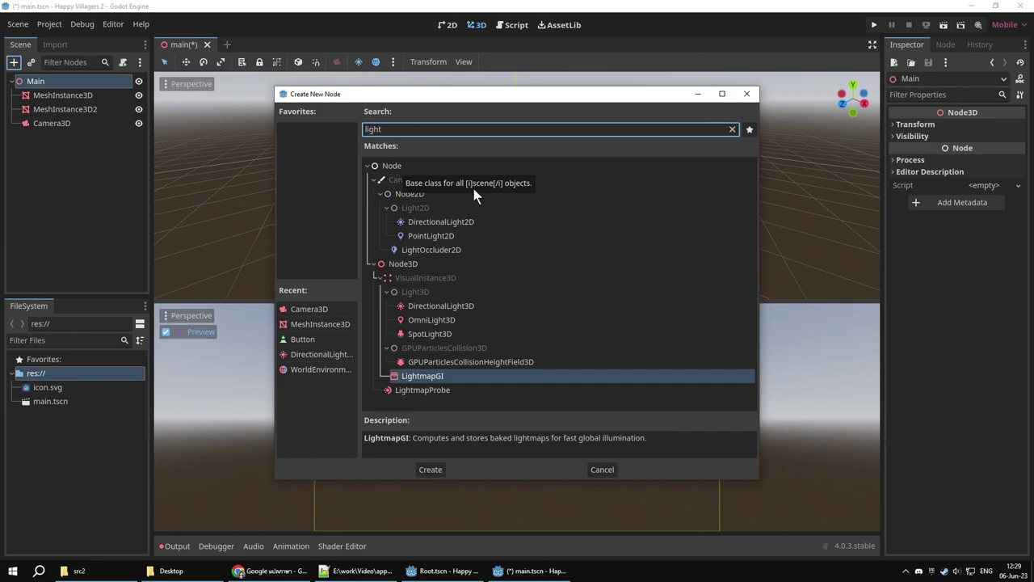
{"action": "double_click", "coordinate": [455, 306]}
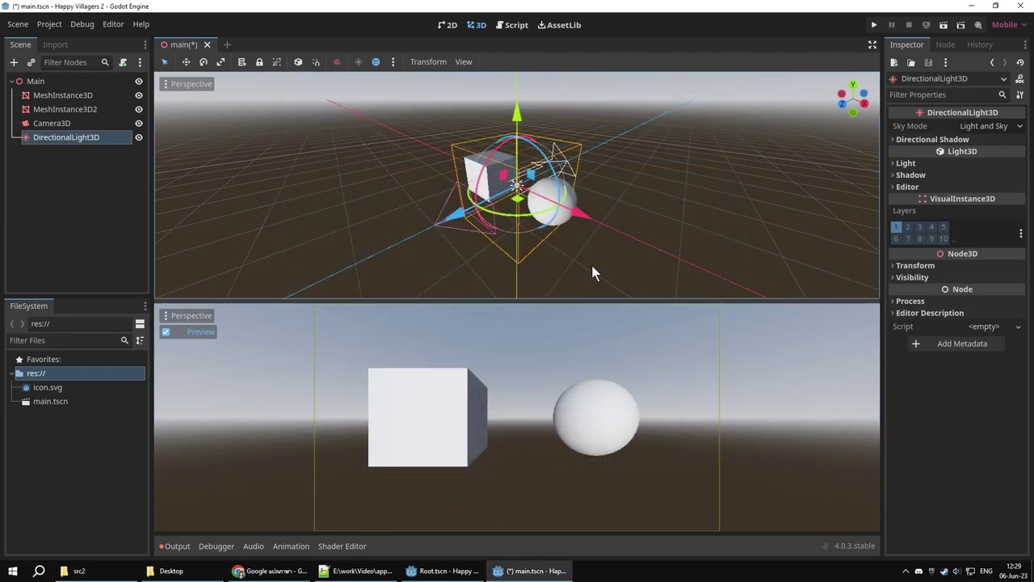
{"action": "mouse_move", "coordinate": [564, 262]}
{"action": "middle_mouse_down"}
{"action": "mouse_move", "coordinate": [343, 269]}
{"action": "mouse_move", "coordinate": [562, 177]}
{"action": "middle_mouse_up"}
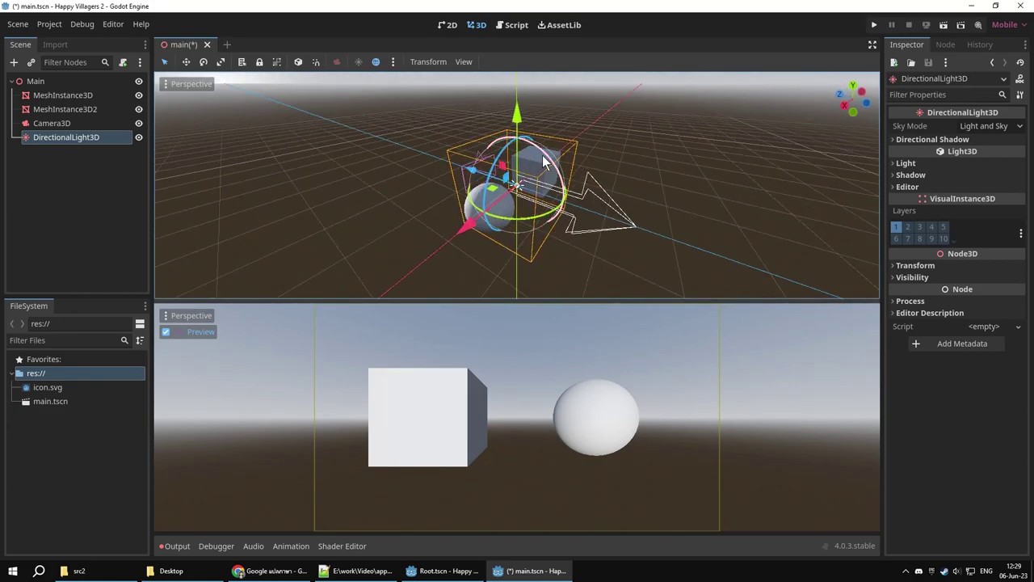
{"action": "mouse_move", "coordinate": [545, 161]}
{"action": "left_mouse_down"}
{"action": "mouse_move", "coordinate": [555, 187]}
{"action": "mouse_move", "coordinate": [543, 173]}
{"action": "left_mouse_up"}
{"action": "mouse_move", "coordinate": [543, 173]}
{"action": "middle_mouse_down"}
{"action": "mouse_move", "coordinate": [521, 168]}
{"action": "mouse_move", "coordinate": [577, 185]}
{"action": "middle_mouse_up"}
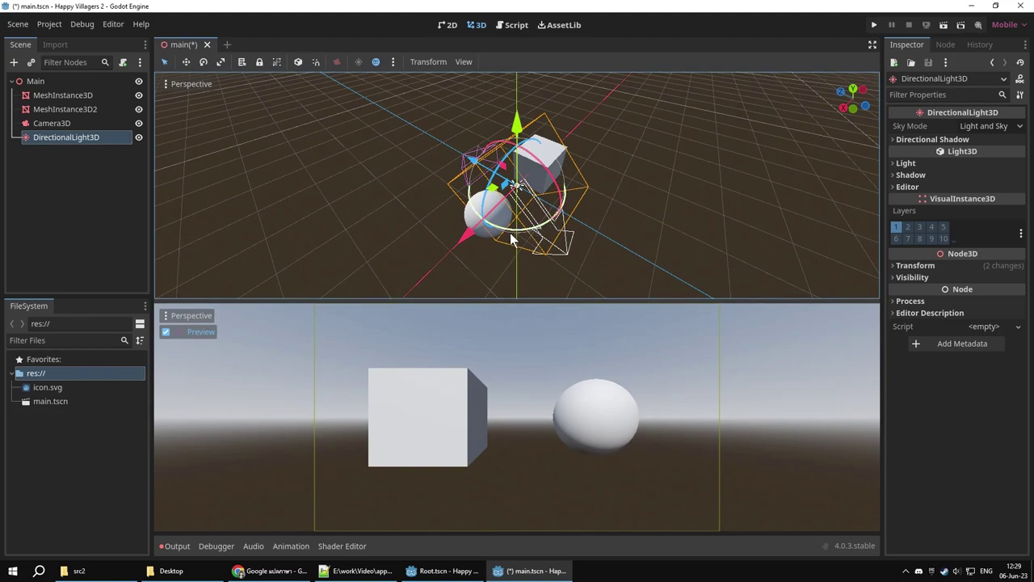
{"action": "left_click_drag", "start_coordinate": [514, 226], "coordinate": [527, 230]}
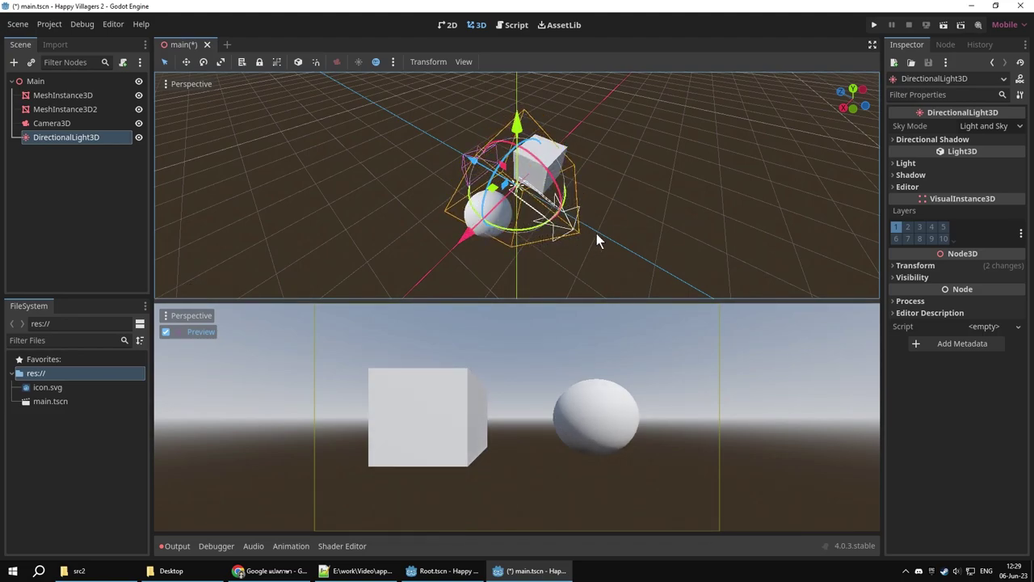
{"action": "middle_click_drag", "start_coordinate": [596, 234], "coordinate": [727, 230]}
Raise the Camera3D and tilt it about 30 degrees down onto the box and sphere
{"action": "left_click", "coordinate": [54, 123]}
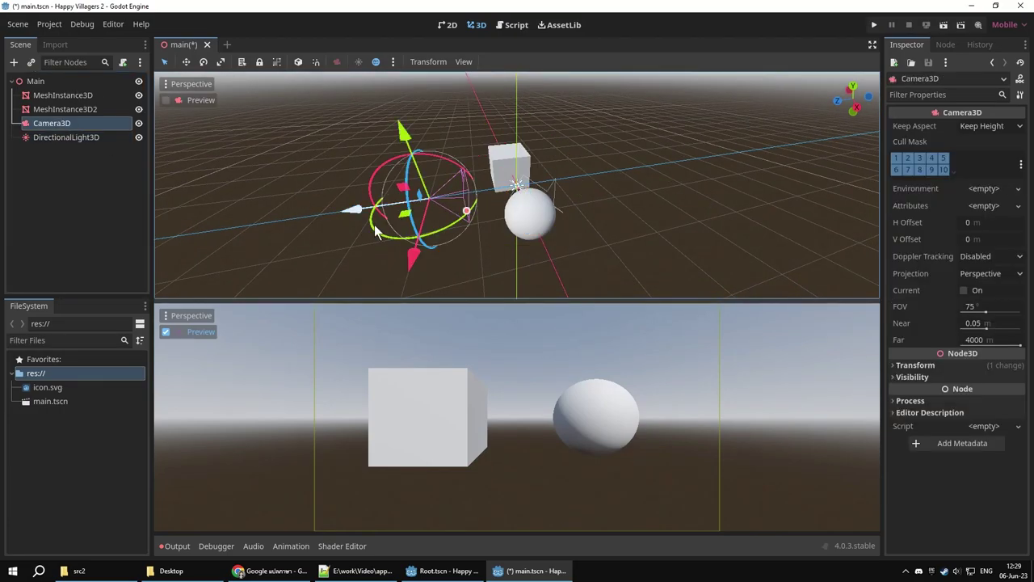
{"action": "left_click_drag", "start_coordinate": [402, 157], "coordinate": [397, 80]}
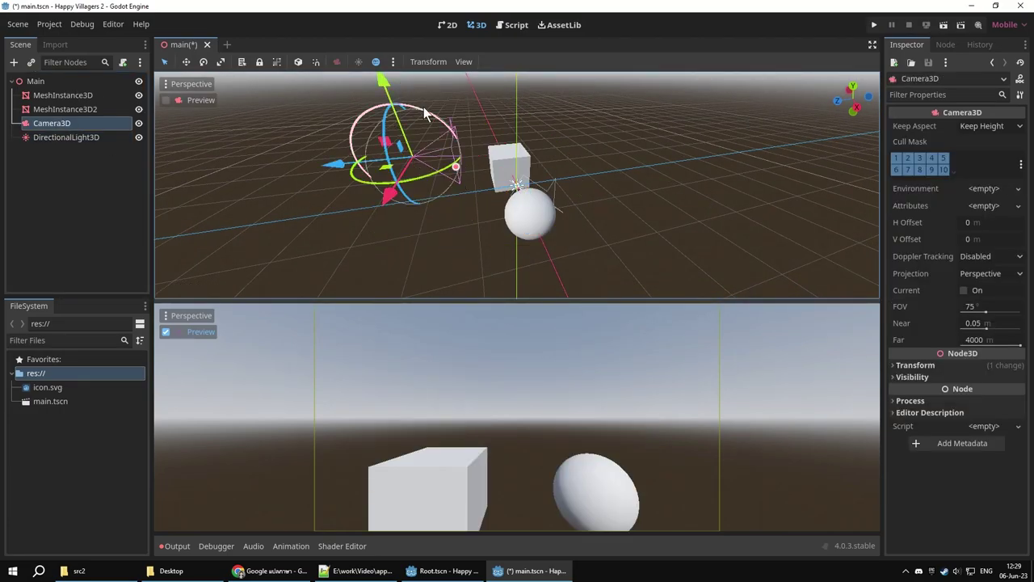
{"action": "left_click_drag", "start_coordinate": [436, 119], "coordinate": [482, 143]}
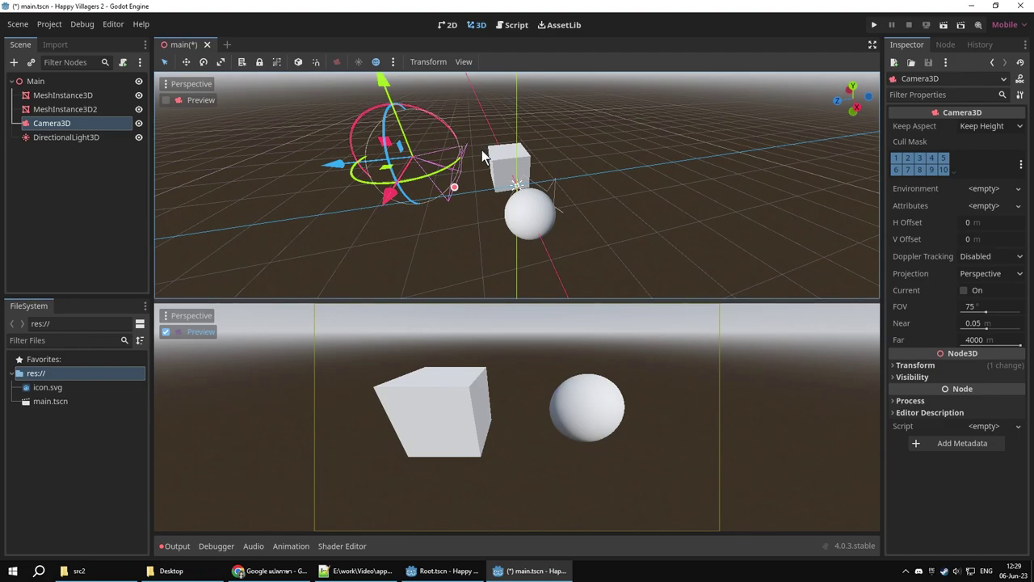
Run the project with main.tscn set as the main scene, then stop the game
{"action": "left_click", "coordinate": [875, 27]}
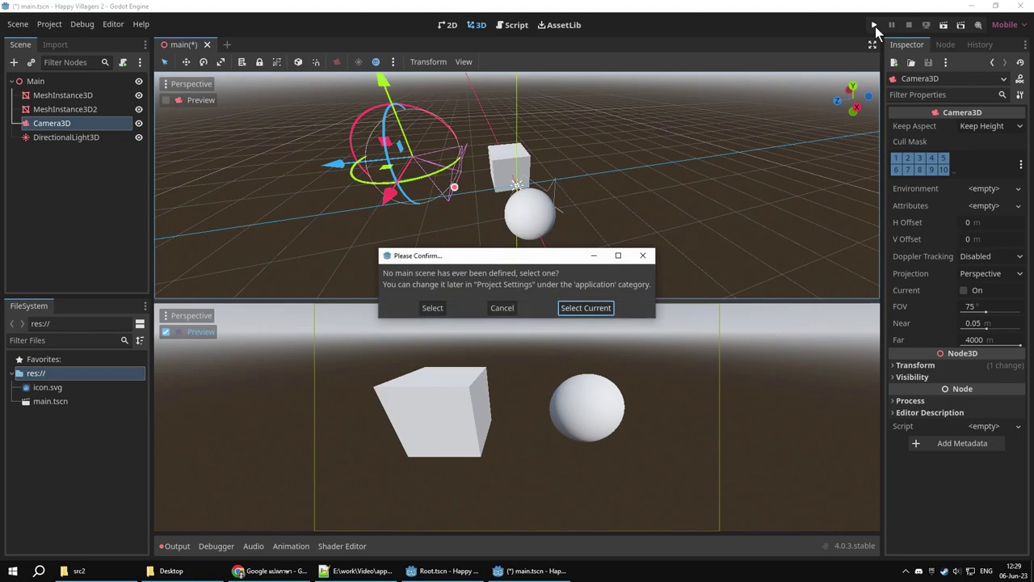
{"action": "left_click", "coordinate": [576, 306]}
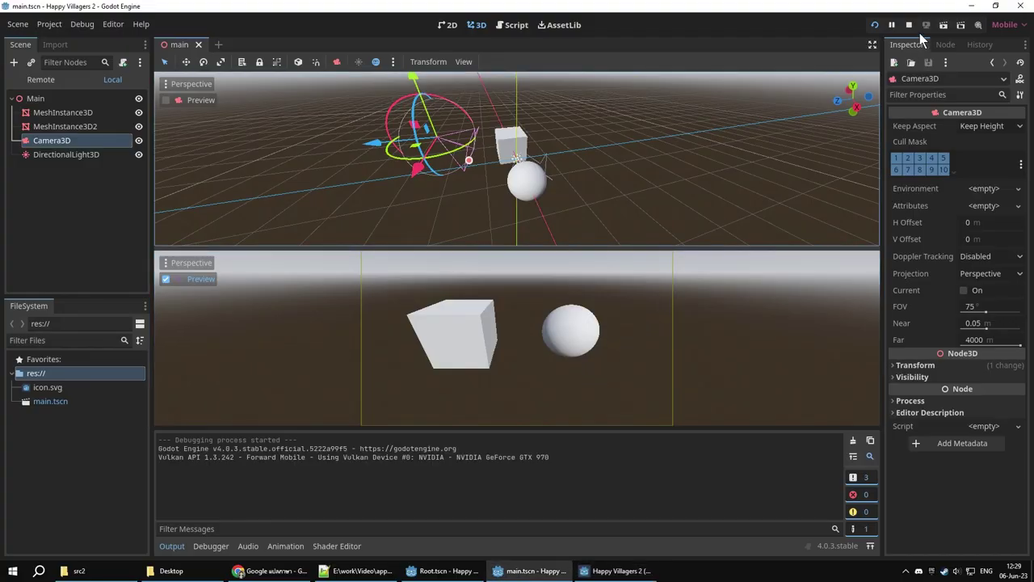
{"action": "left_click", "coordinate": [907, 27]}
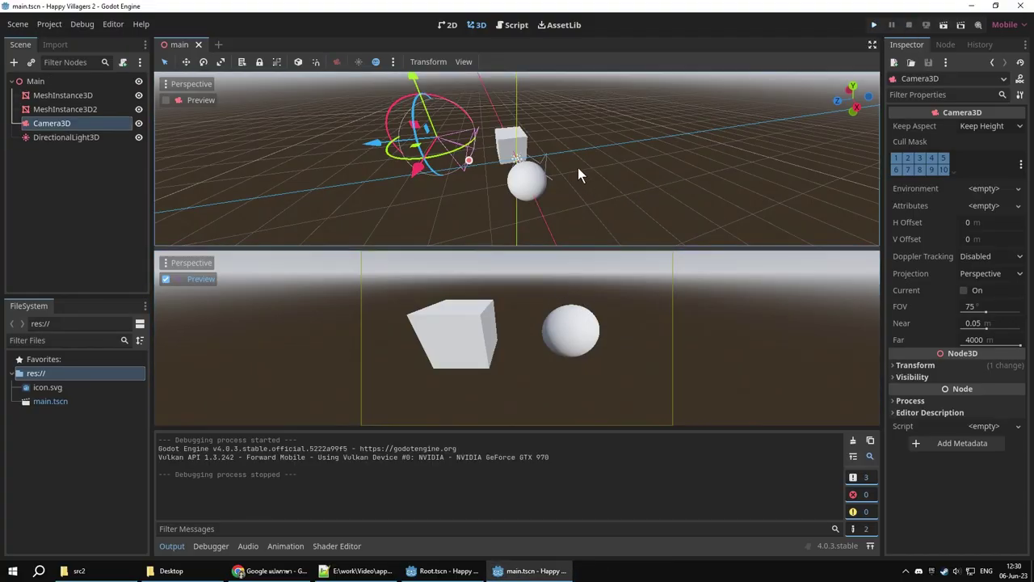
Add a Button node as a child of the Main node
{"action": "left_click", "coordinate": [24, 81]}
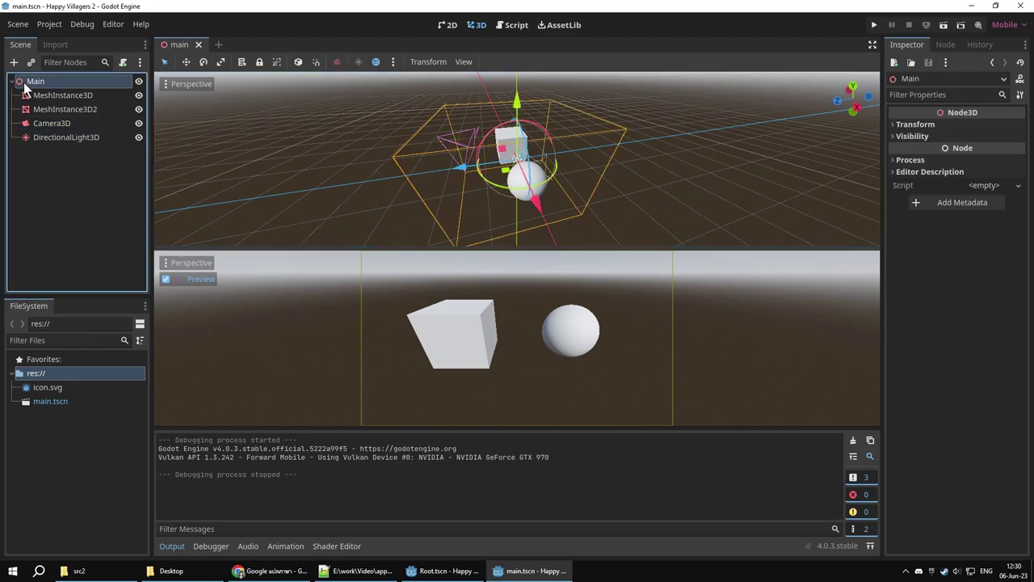
{"action": "left_click", "coordinate": [13, 63]}
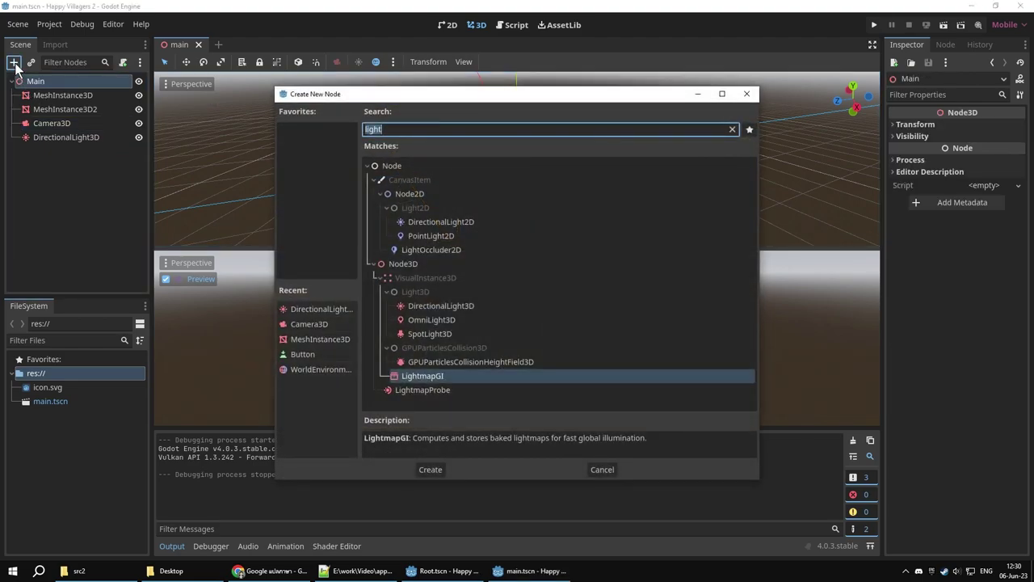
{"action": "type", "text": "butto"}
{"action": "key", "text": "Return"}
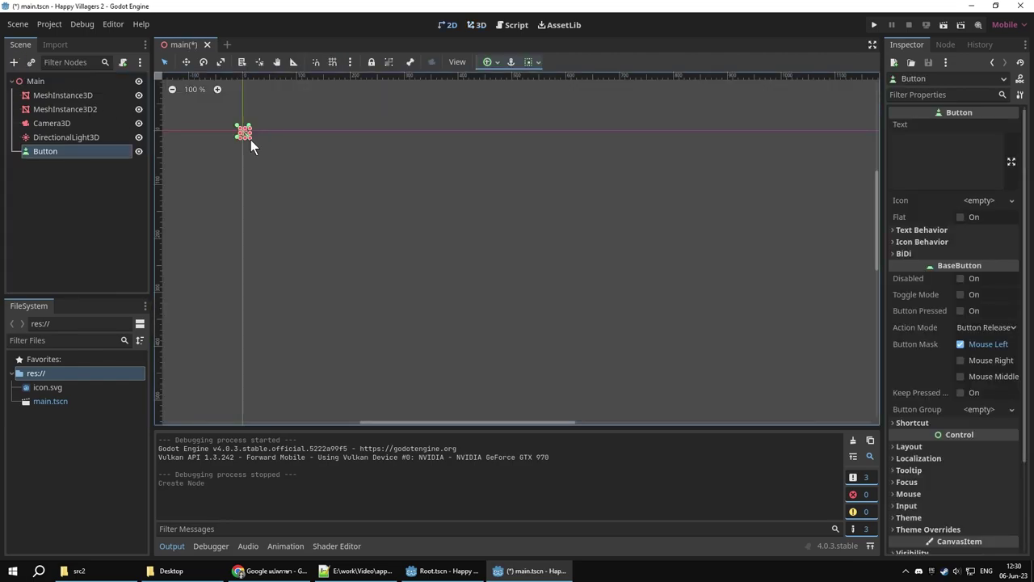
Stretch the button into a wider rectangle and set its Text to 'swap'
{"action": "mouse_move", "coordinate": [249, 138]}
{"action": "left_mouse_down"}
{"action": "mouse_move", "coordinate": [332, 168]}
{"action": "mouse_move", "coordinate": [312, 183]}
{"action": "left_mouse_up"}
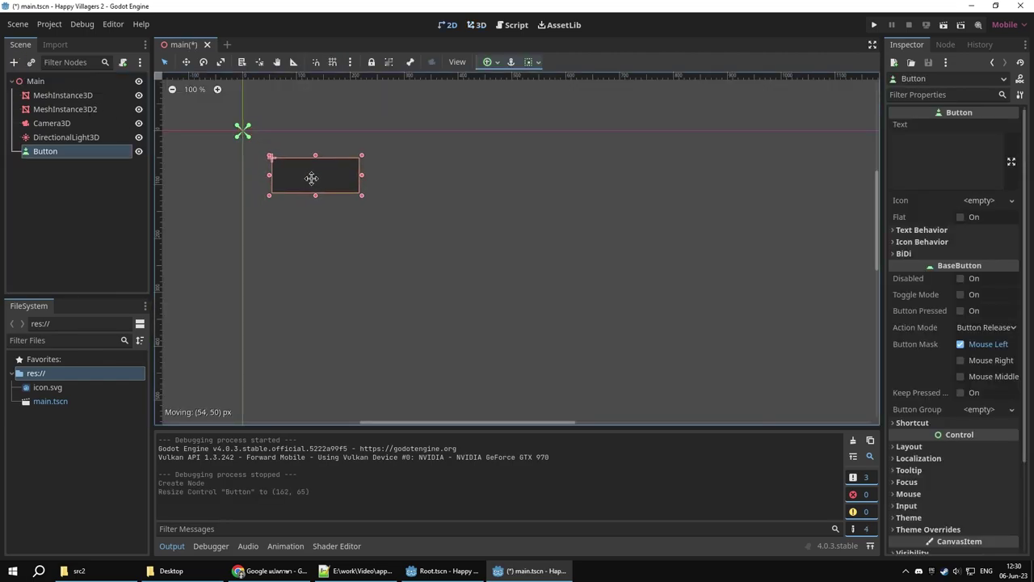
{"action": "left_click", "coordinate": [948, 158]}
{"action": "type", "text": "swap"}
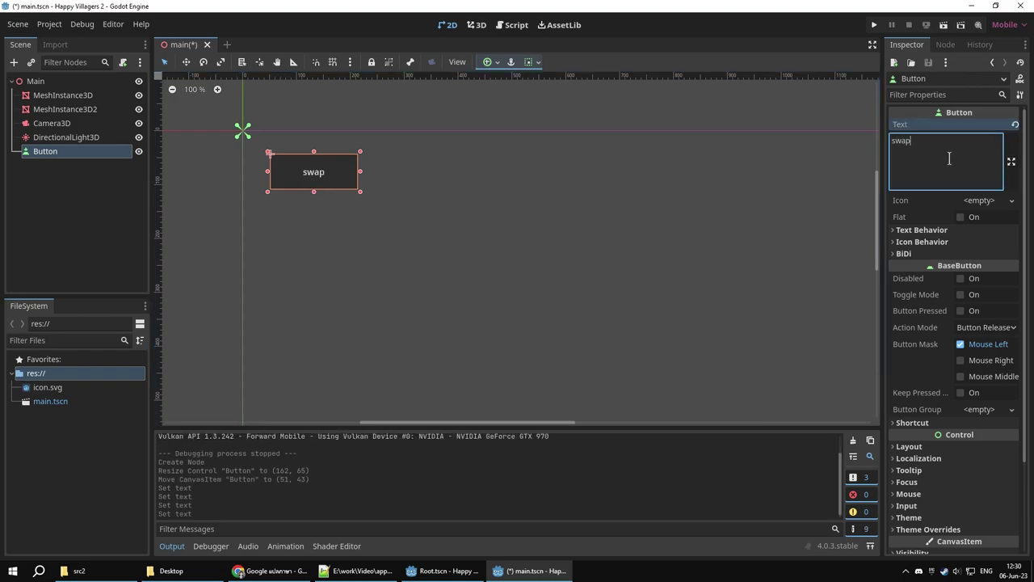
{"action": "scroll", "coordinate": [246, 124], "scroll_direction": "down", "scroll_amount": 4}
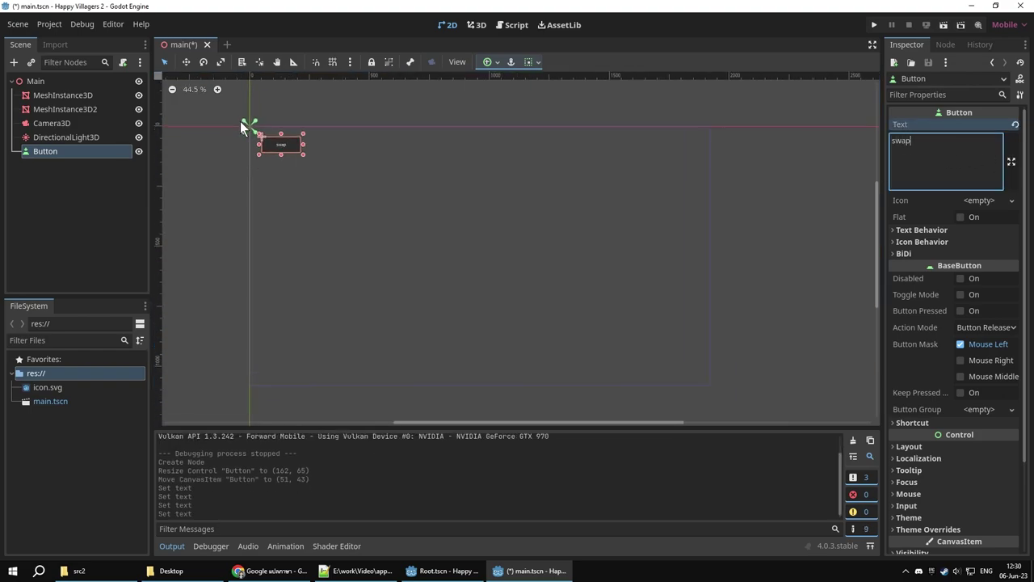
{"action": "scroll", "coordinate": [299, 154], "scroll_direction": "down", "scroll_amount": 1}
{"action": "left_click_drag", "start_coordinate": [300, 154], "coordinate": [319, 166]}
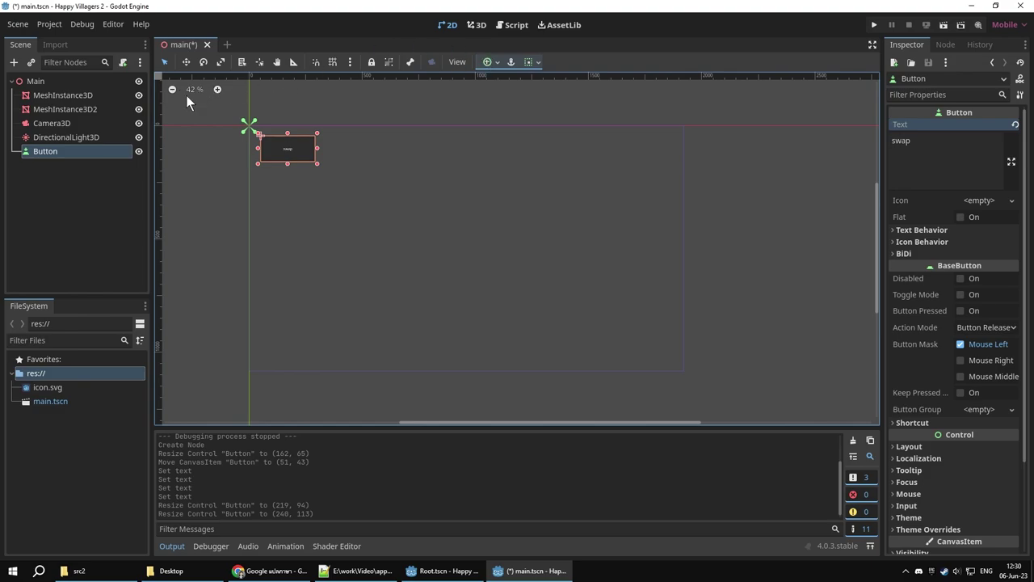
Attach a new default script, res://main.gd, to Main, then select the Button
{"action": "left_click", "coordinate": [35, 81]}
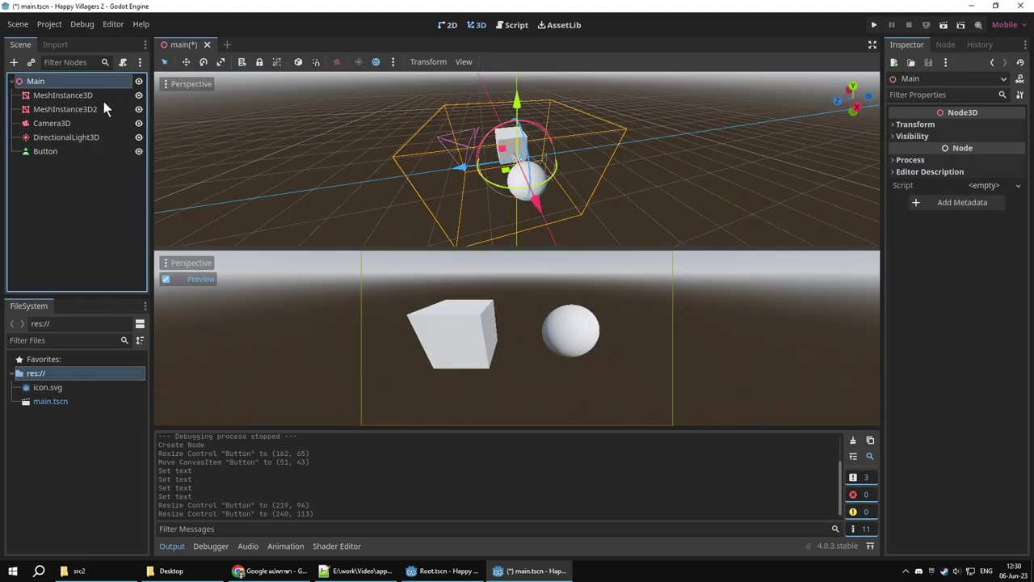
{"action": "left_click", "coordinate": [122, 62]}
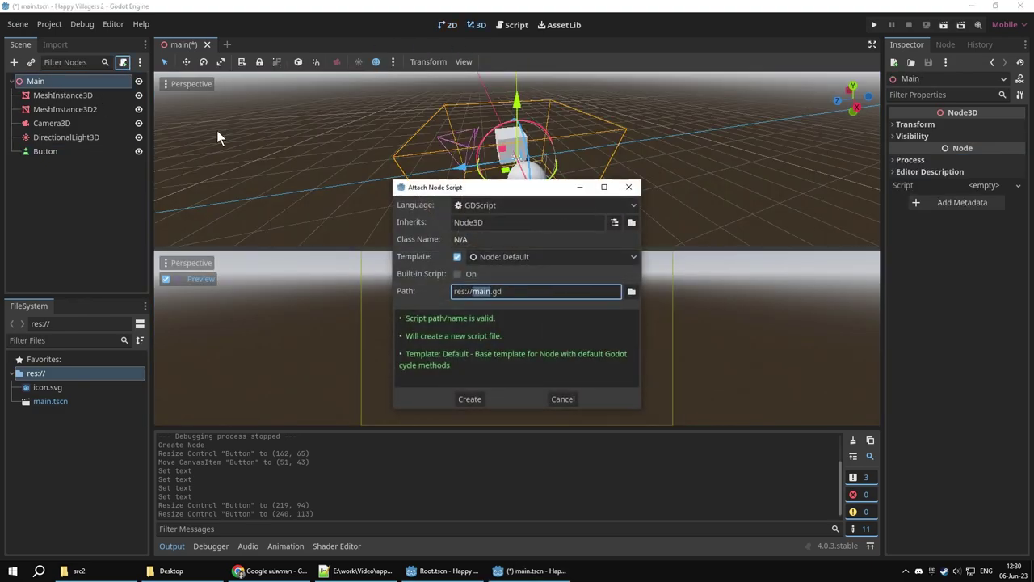
{"action": "left_click", "coordinate": [470, 399]}
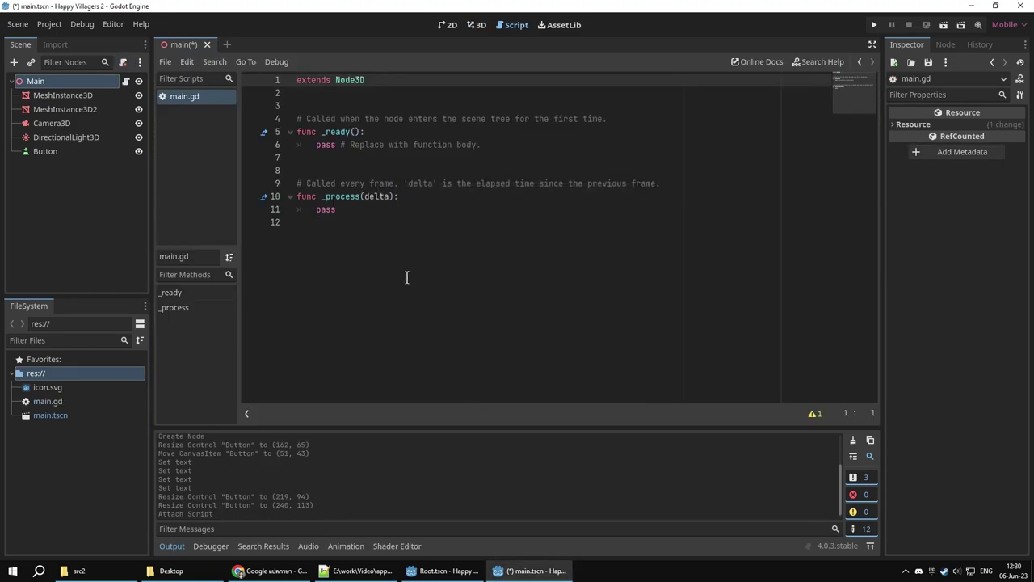
{"action": "left_click", "coordinate": [44, 153]}
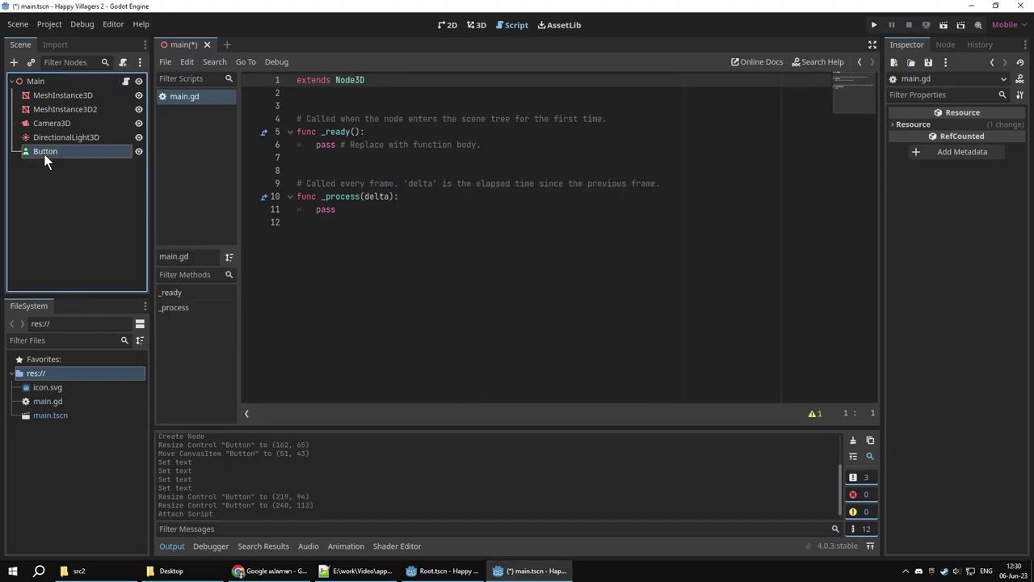
{"action": "left_click", "coordinate": [449, 25]}
In the 3D view, turn off camera preview, collapse the output log, and use 1 Viewport
{"action": "left_click", "coordinate": [475, 25]}
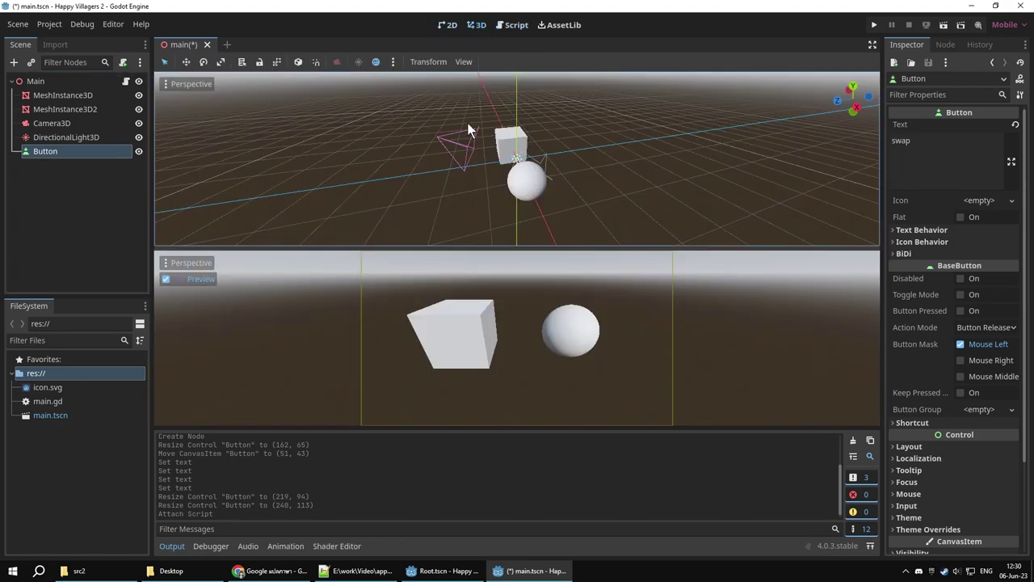
{"action": "left_click", "coordinate": [166, 278]}
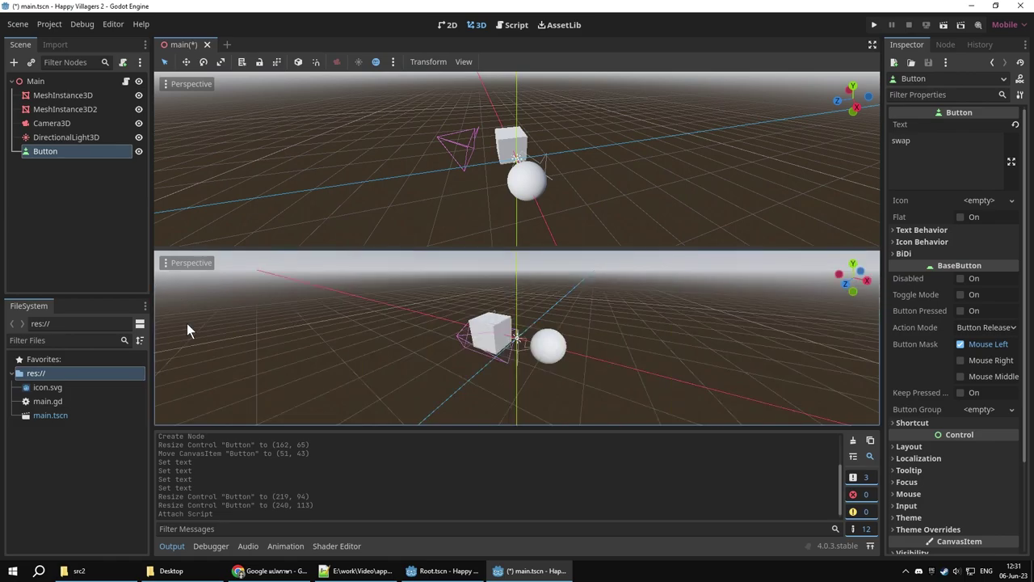
{"action": "left_click", "coordinate": [173, 546]}
{"action": "left_click", "coordinate": [463, 63]}
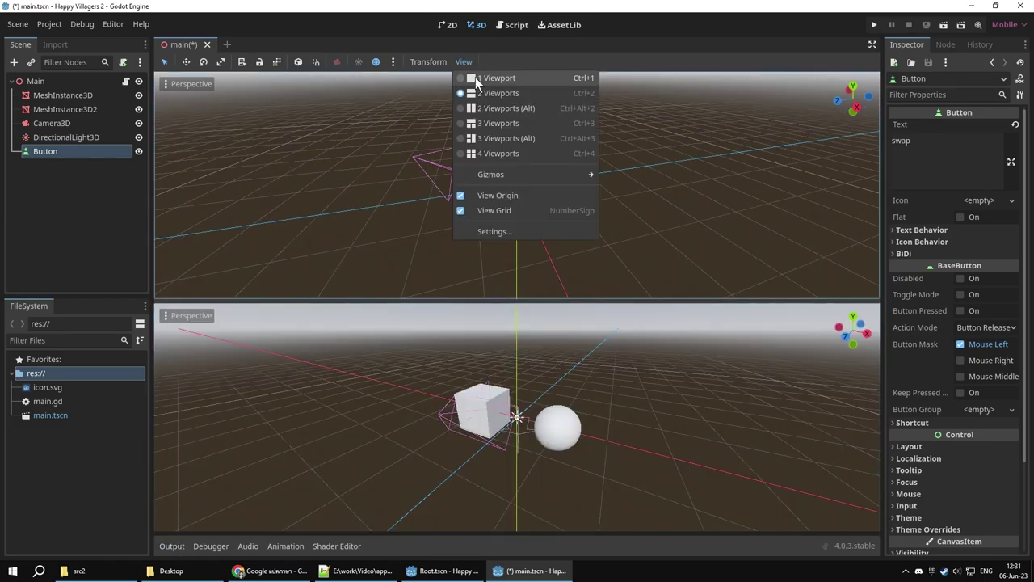
{"action": "left_click", "coordinate": [460, 78]}
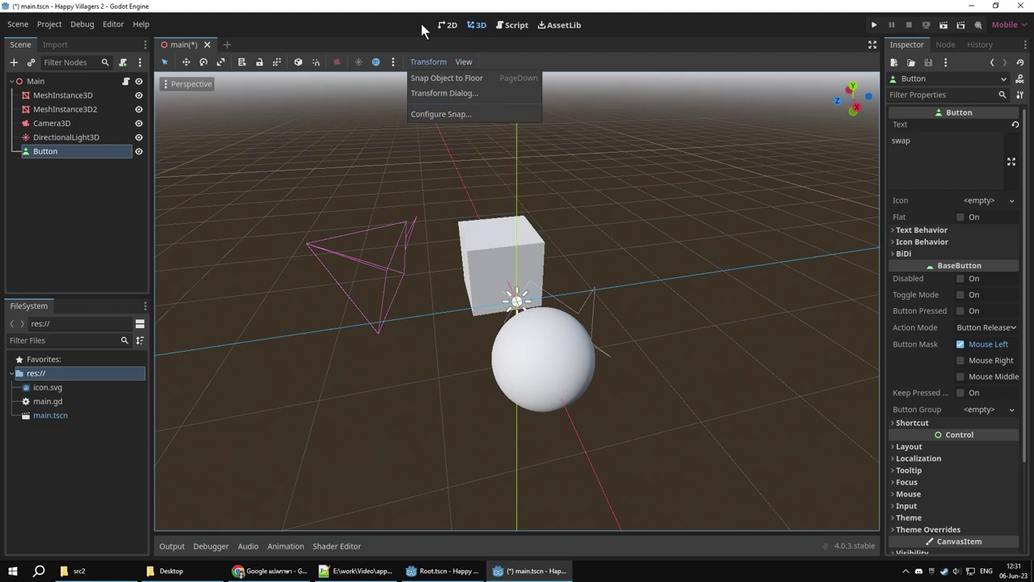
{"action": "left_click", "coordinate": [358, 31]}
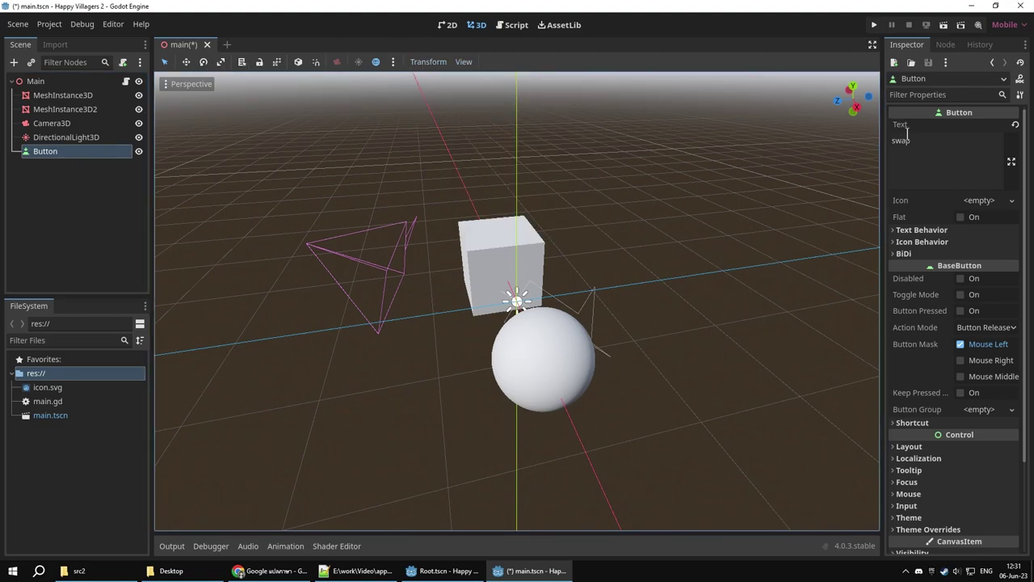
Connect the Button's pressed() signal to Main, creating _on_button_pressed()
{"action": "left_click", "coordinate": [943, 44]}
{"action": "double_click", "coordinate": [925, 139]}
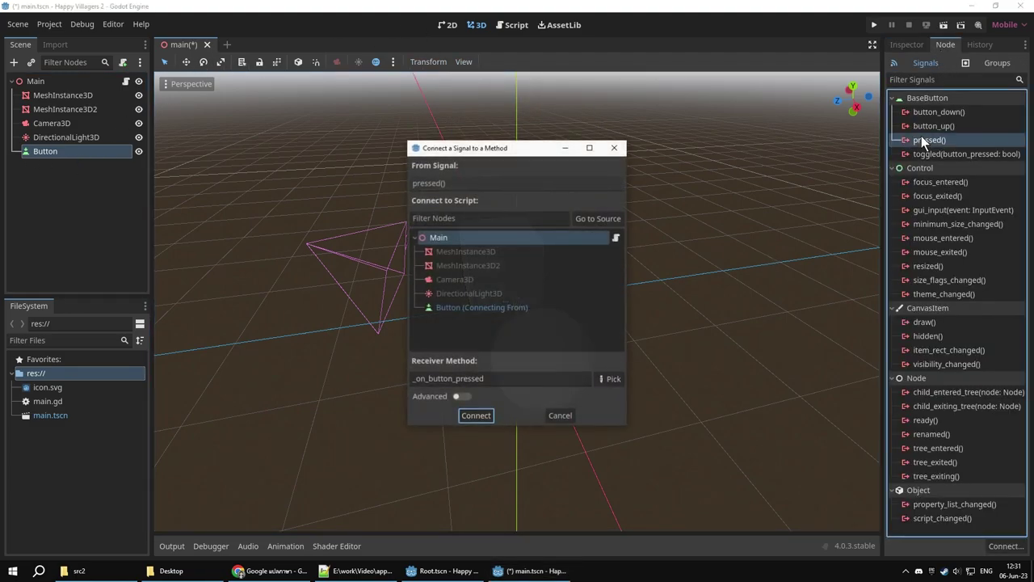
{"action": "left_click", "coordinate": [475, 414]}
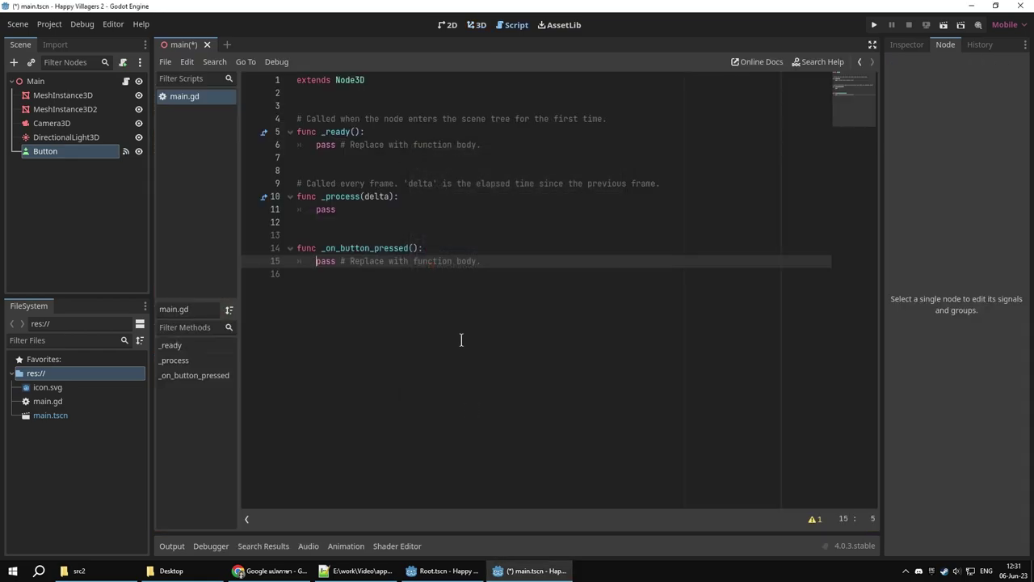
Declare var is_swap = false above the button handler
{"action": "left_click", "coordinate": [366, 239]}
{"action": "key", "text": "Return"}
{"action": "key", "text": "Up"}
{"action": "type", "text": "va"}
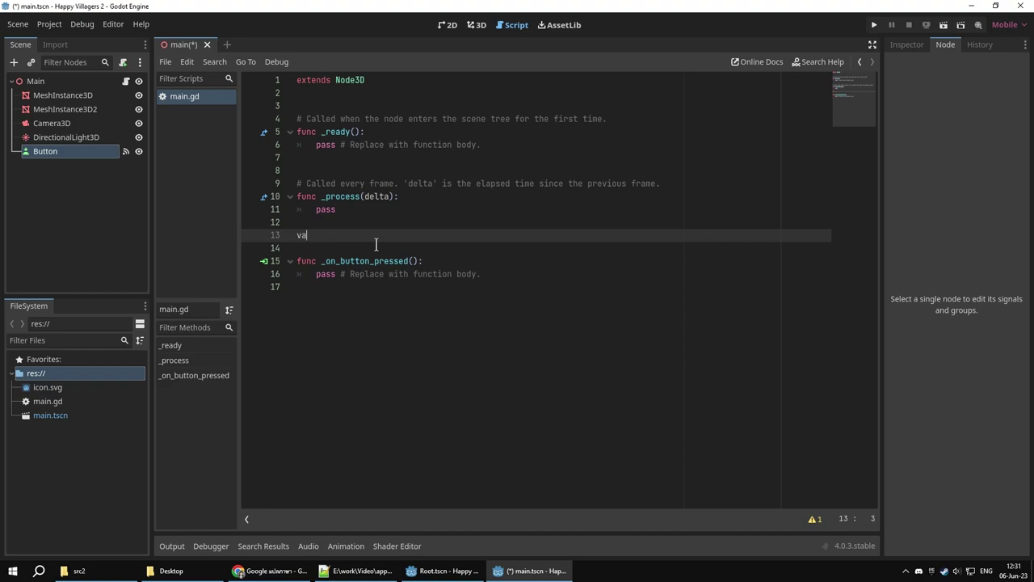
{"action": "type", "text": "r is_"}
{"action": "type", "text": "swap = f"}
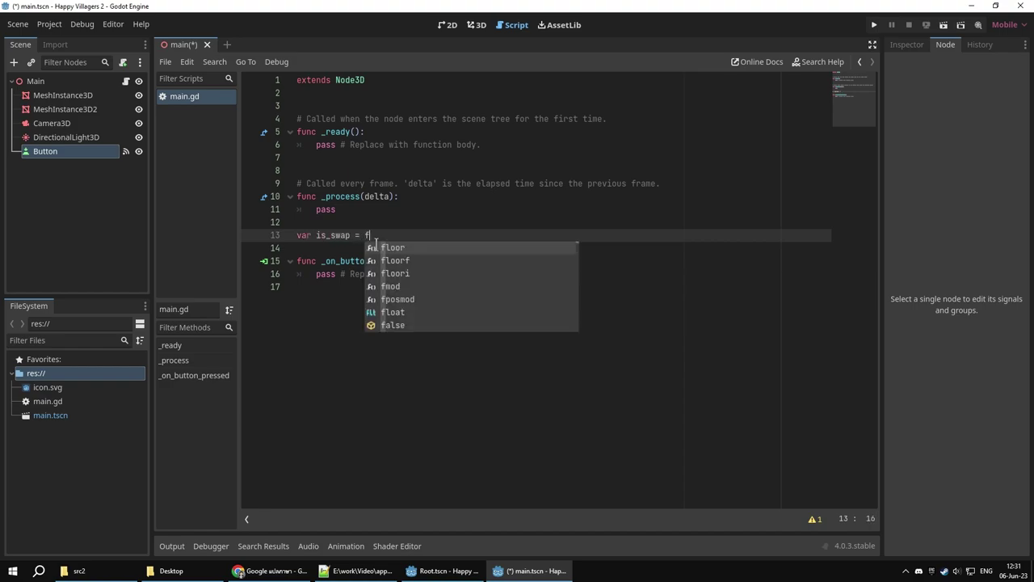
{"action": "type", "text": "alse"}
{"action": "key", "text": "Escape"}
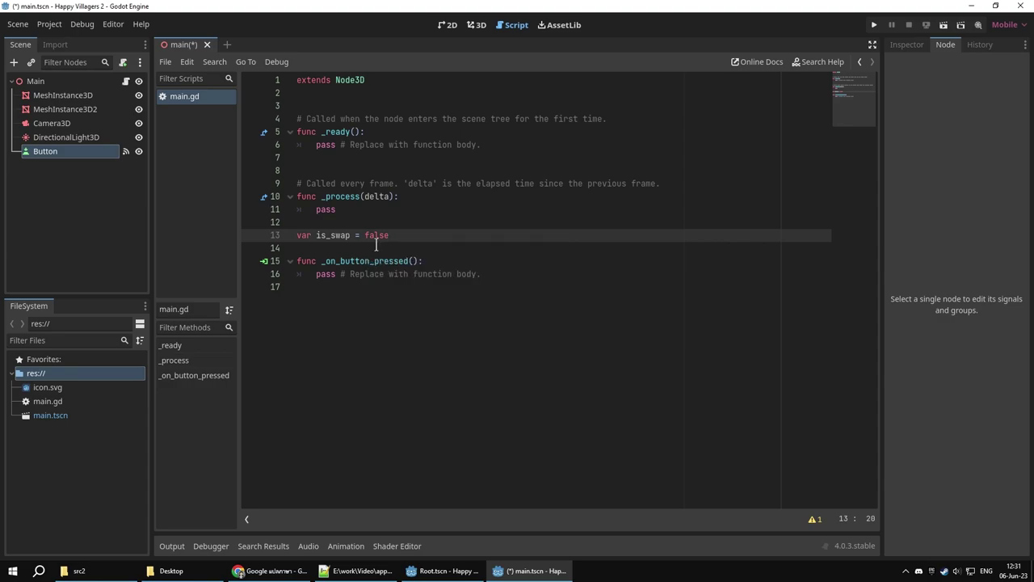
Replace pass with 'if is_swap:' setting $MeshInstance3D.position.x to 1
{"action": "left_click", "coordinate": [514, 274]}
{"action": "left_click", "coordinate": [316, 274], "text": "shift"}
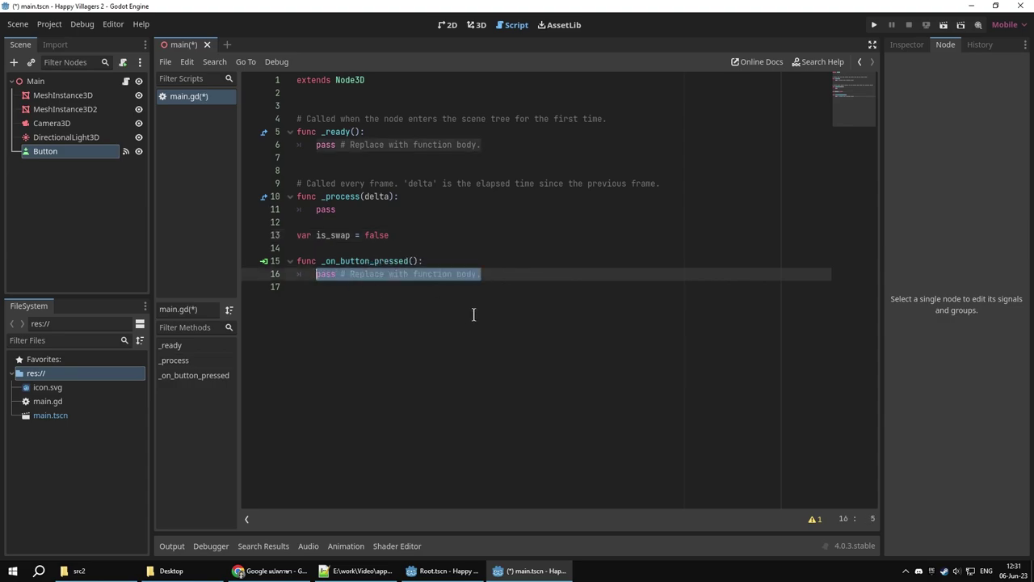
{"action": "type", "text": "if i"}
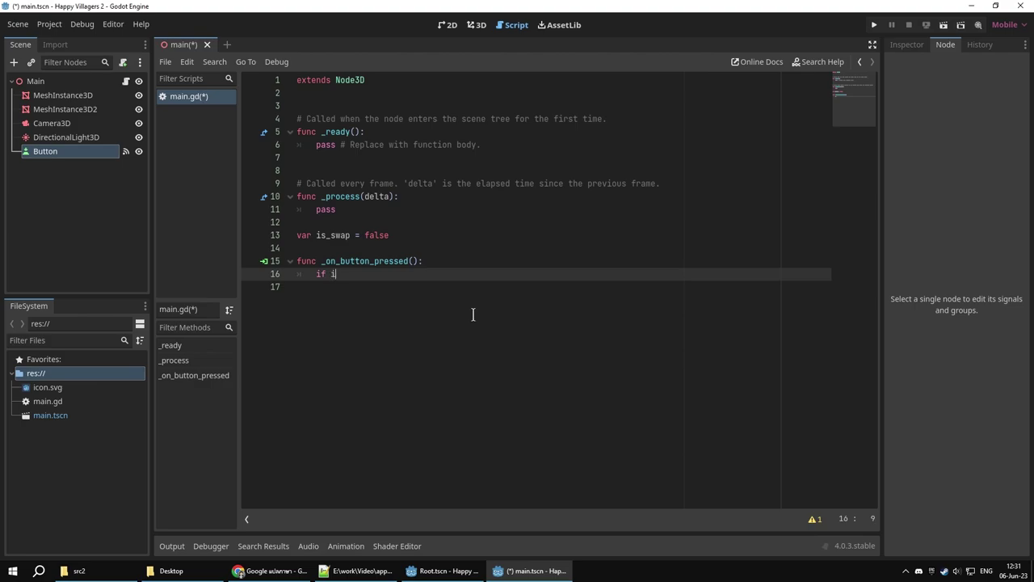
{"action": "type", "text": "s"}
{"action": "key", "text": "Return"}
{"action": "key", "text": "BackSpace"}
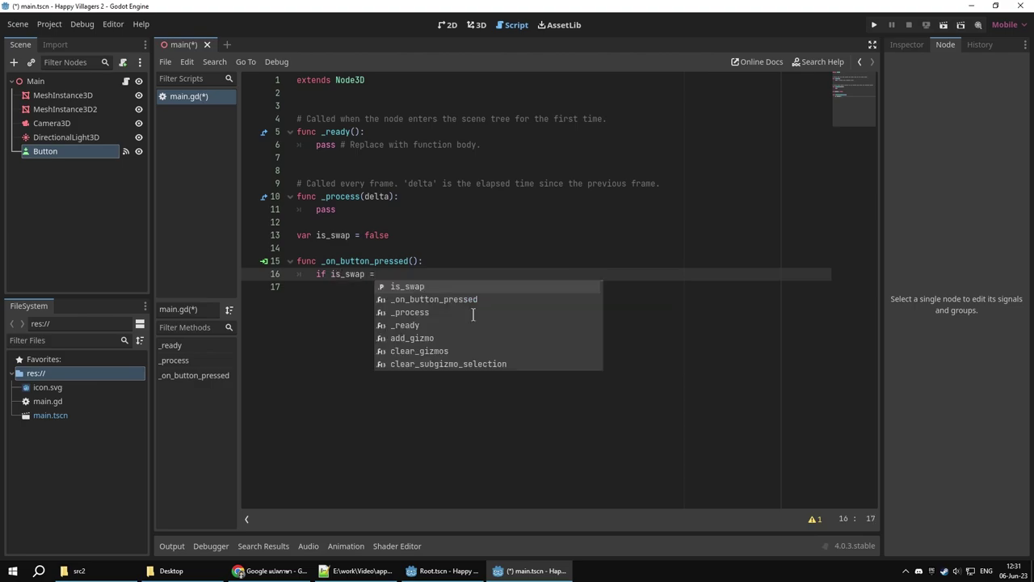
{"action": "key", "text": "BackSpace"}
{"action": "type", "text": ":"}
{"action": "key", "text": "Return"}
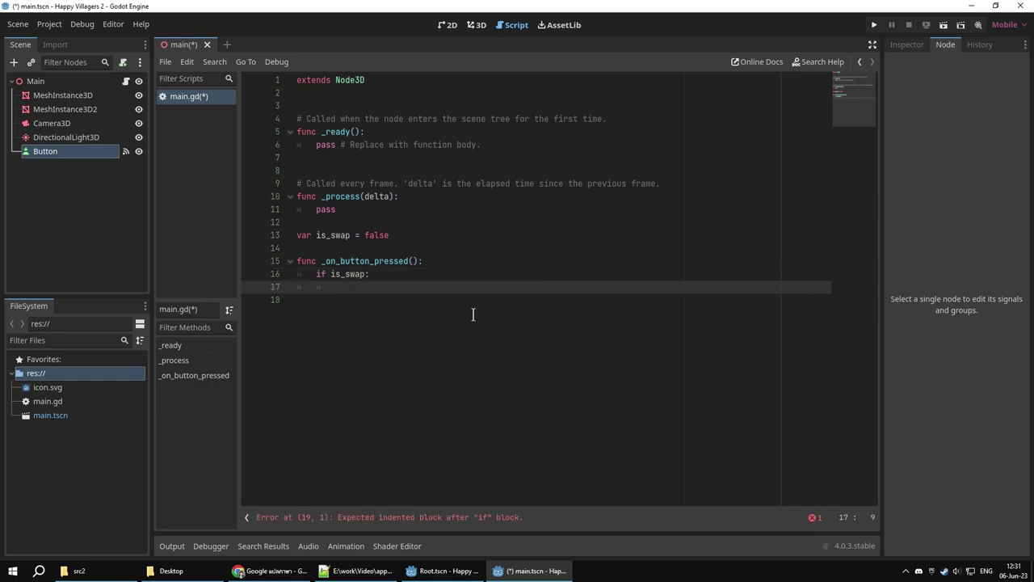
{"action": "type", "text": "$Me"}
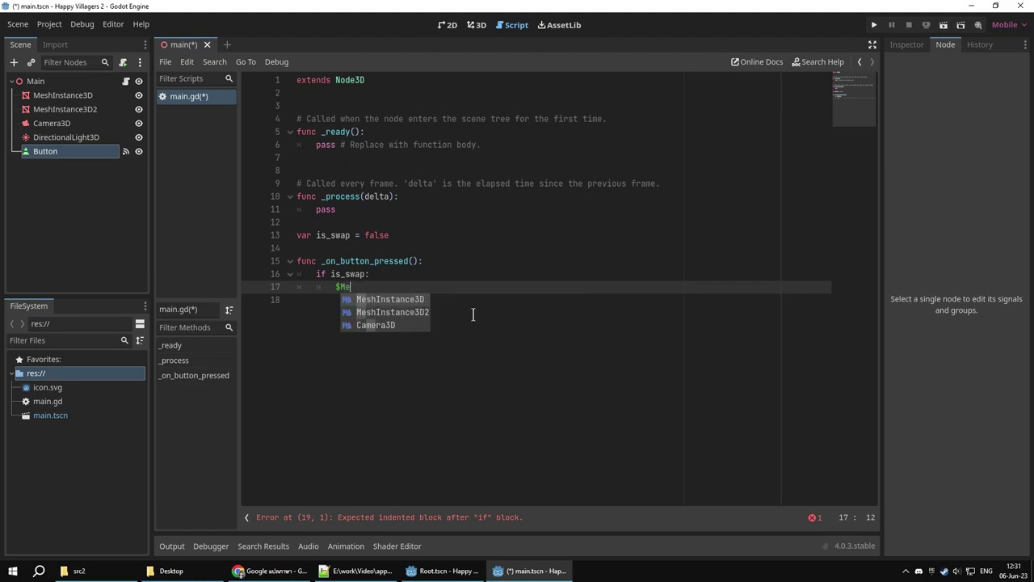
{"action": "key", "text": "Return"}
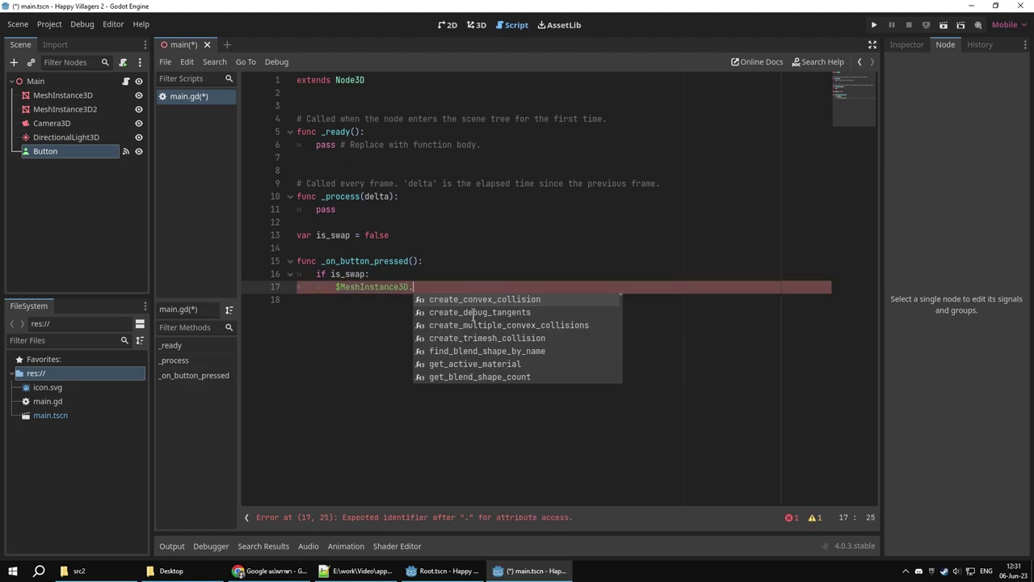
{"action": "type", "text": "pos"}
{"action": "key", "text": "Return"}
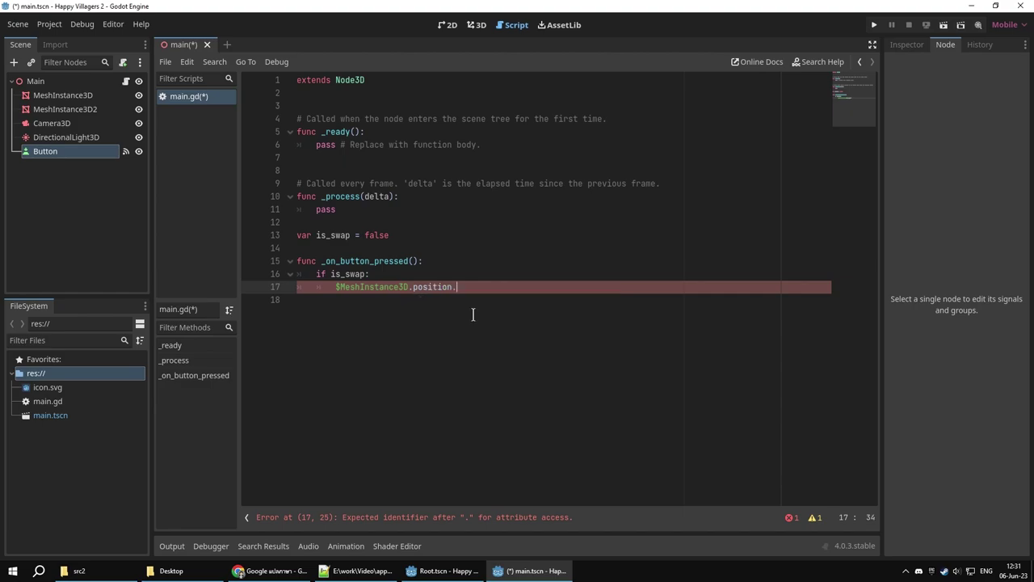
{"action": "type", "text": "x ="}
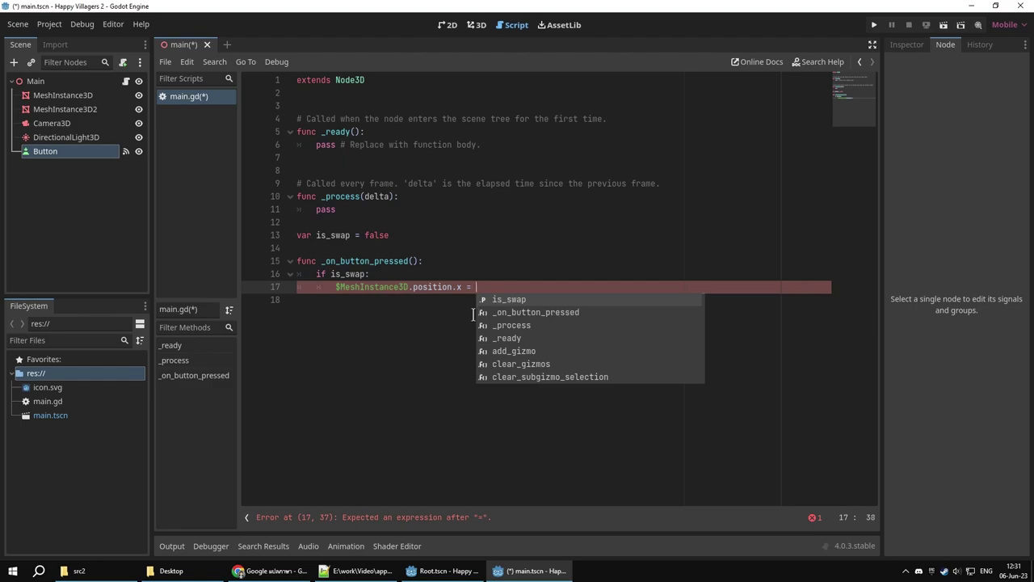
{"action": "type", "text": "1"}
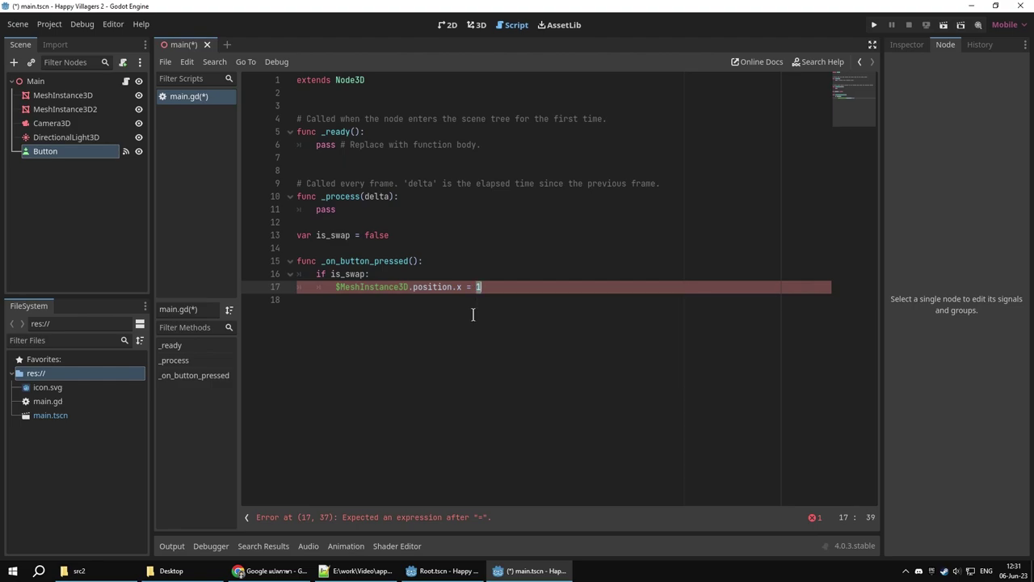
{"action": "type", "text": "1"}
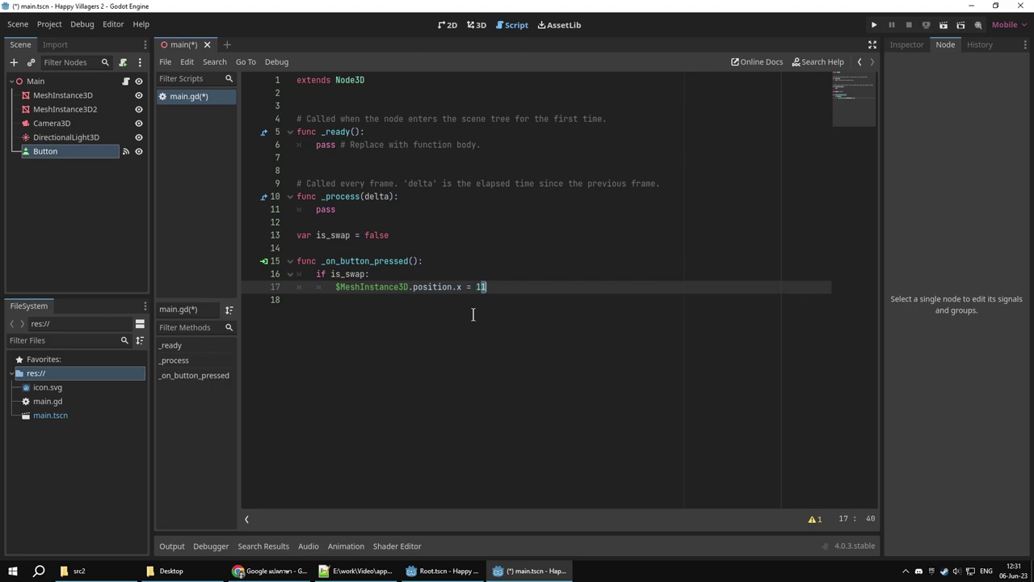
{"action": "key", "text": "BackSpace"}
Duplicate that line as MeshInstance3D2.position.x = -1 and start an else: block
{"action": "left_click", "coordinate": [180, 61]}
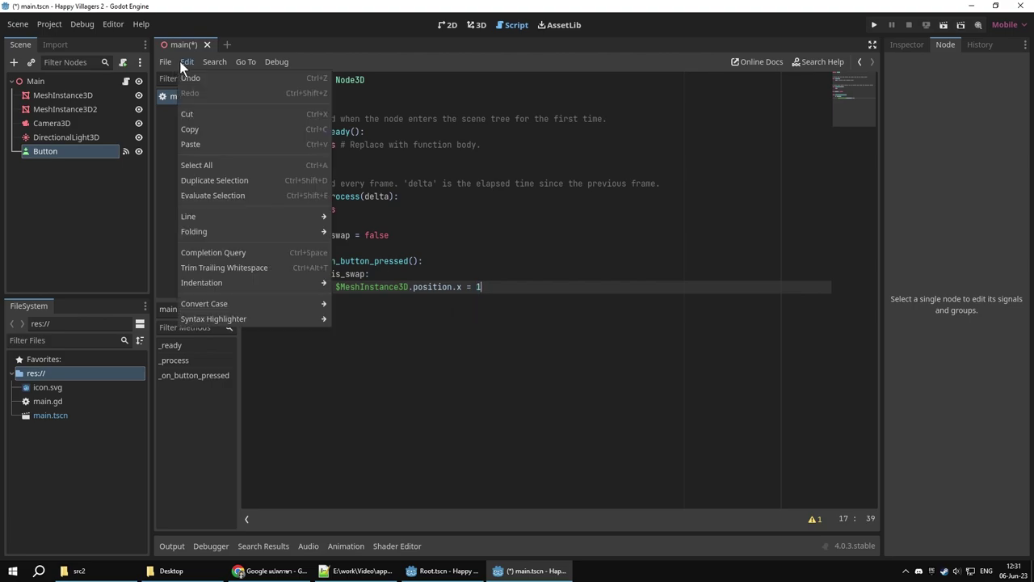
{"action": "left_click", "coordinate": [247, 177]}
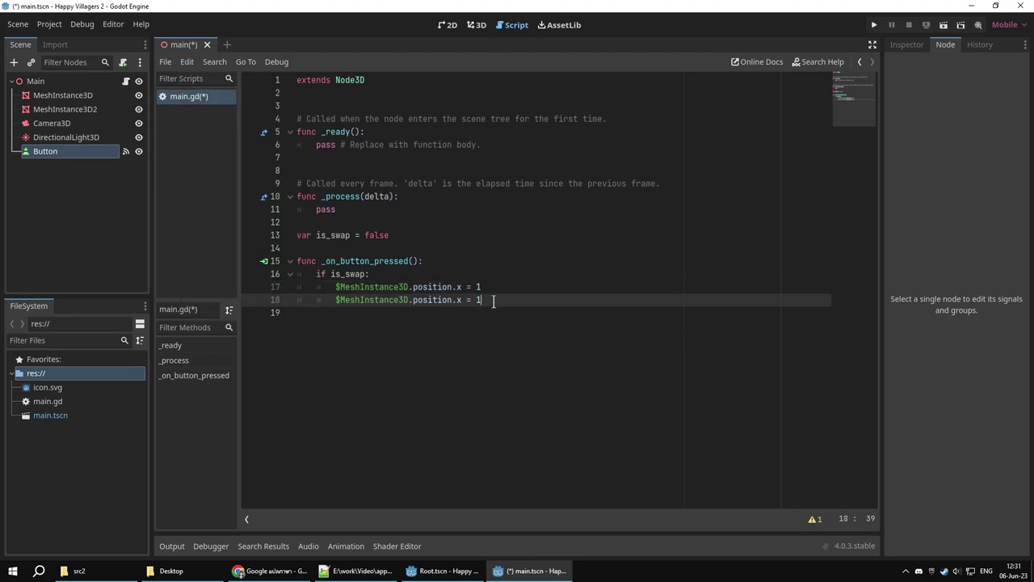
{"action": "left_click", "coordinate": [409, 300]}
{"action": "type", "text": "2"}
{"action": "key", "text": "End"}
{"action": "type", "text": "-"}
{"action": "left_click", "coordinate": [520, 307]}
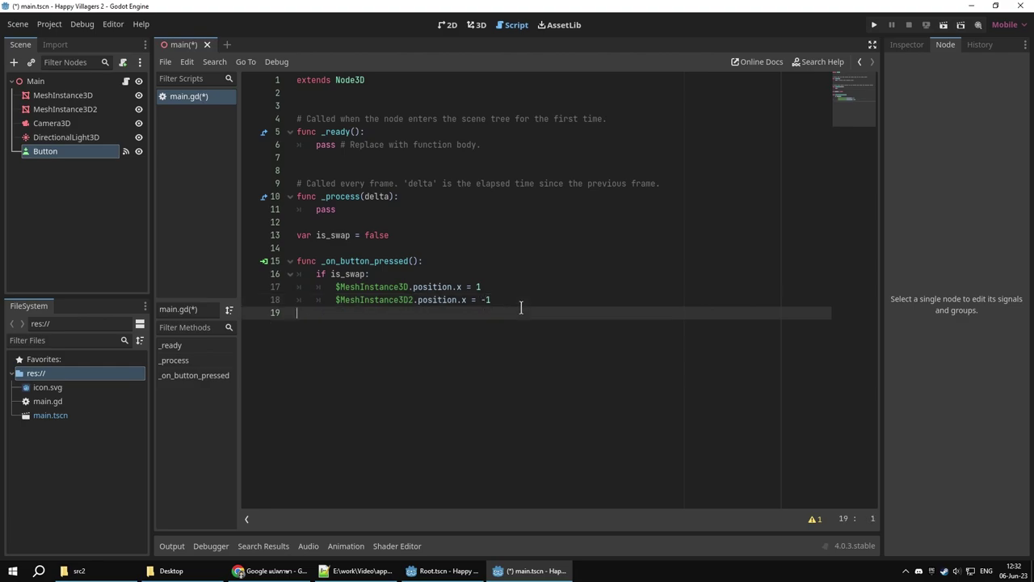
{"action": "type", "text": "el"}
{"action": "type", "text": "se:"}
{"action": "key", "text": "Return"}
Copy both position lines into the else body with values reversed: MeshInstance3D -1, MeshInstance3D2 1
{"action": "key", "text": "Up"}
{"action": "key", "text": "Up"}
{"action": "key", "text": "Up"}
{"action": "key", "text": "shift+Down"}
{"action": "key", "text": "shift+End"}
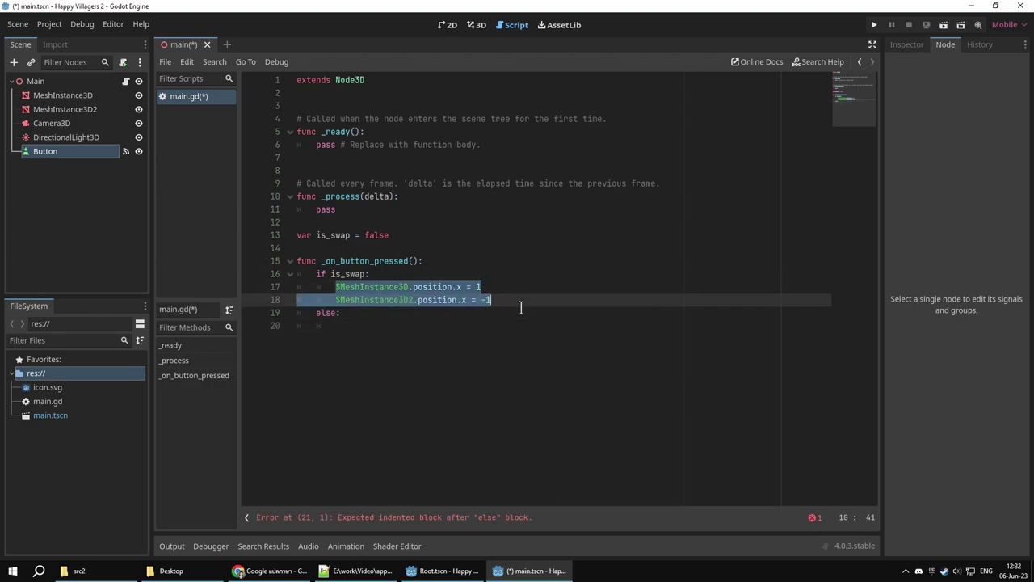
{"action": "key", "text": "ctrl+c"}
{"action": "key", "text": "Down"}
{"action": "key", "text": "Down"}
{"action": "key", "text": "ctrl+v"}
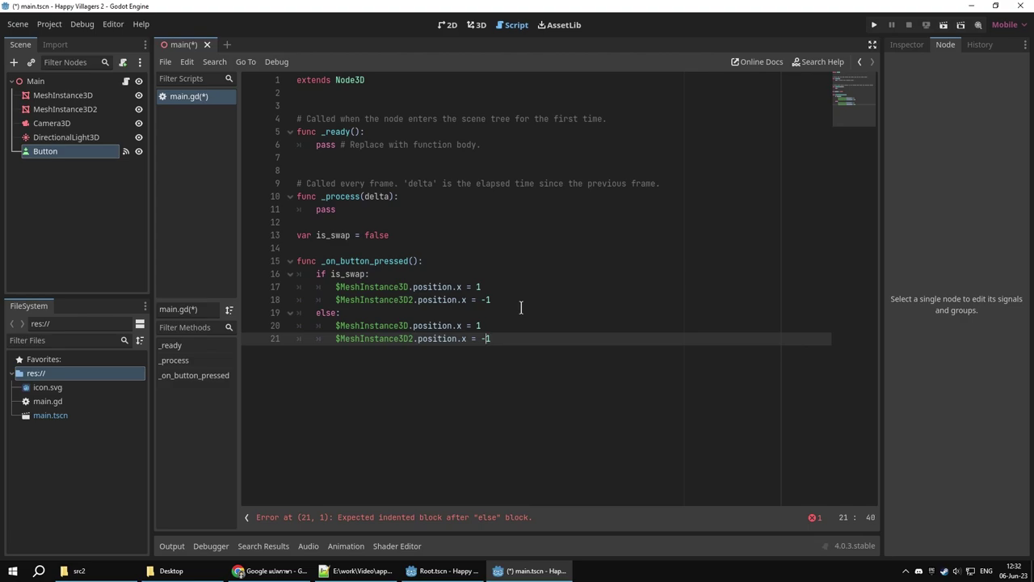
{"action": "key", "text": "BackSpace"}
{"action": "key", "text": "Up"}
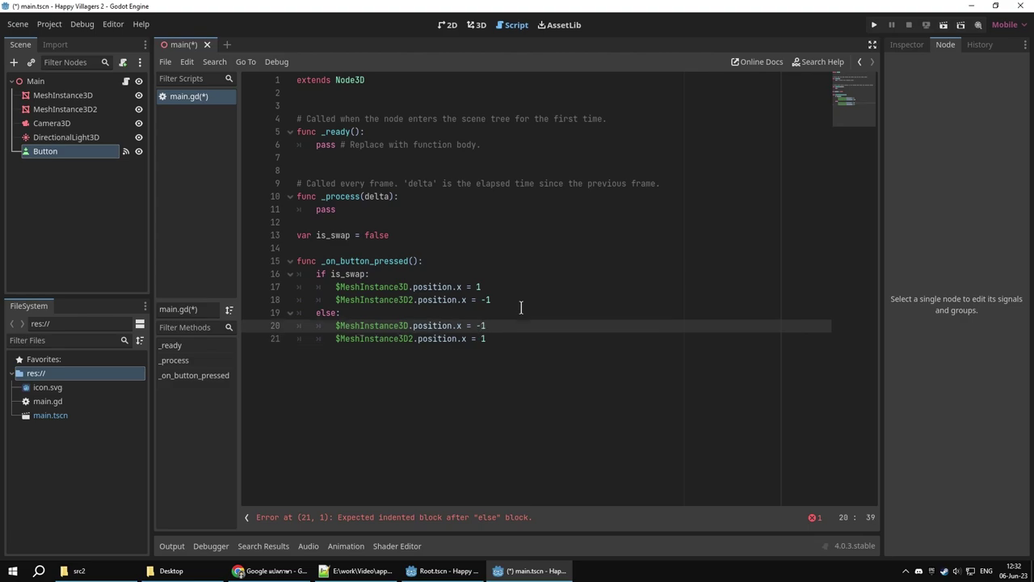
{"action": "type", "text": "-"}
{"action": "key", "text": "Down"}
End the handler with is_swap = !is_swap and save main.gd
{"action": "key", "text": "Return"}
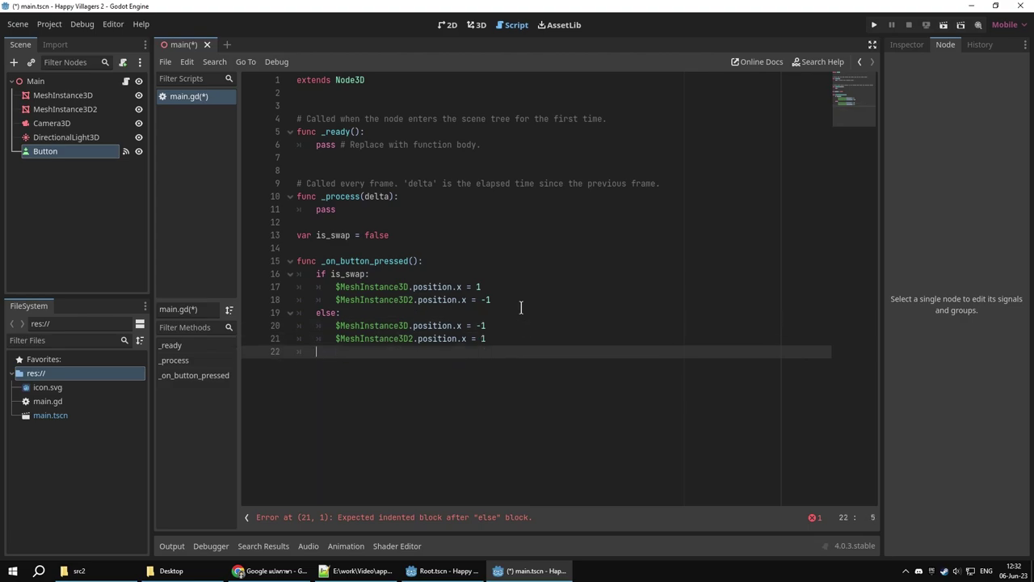
{"action": "type", "text": "is"}
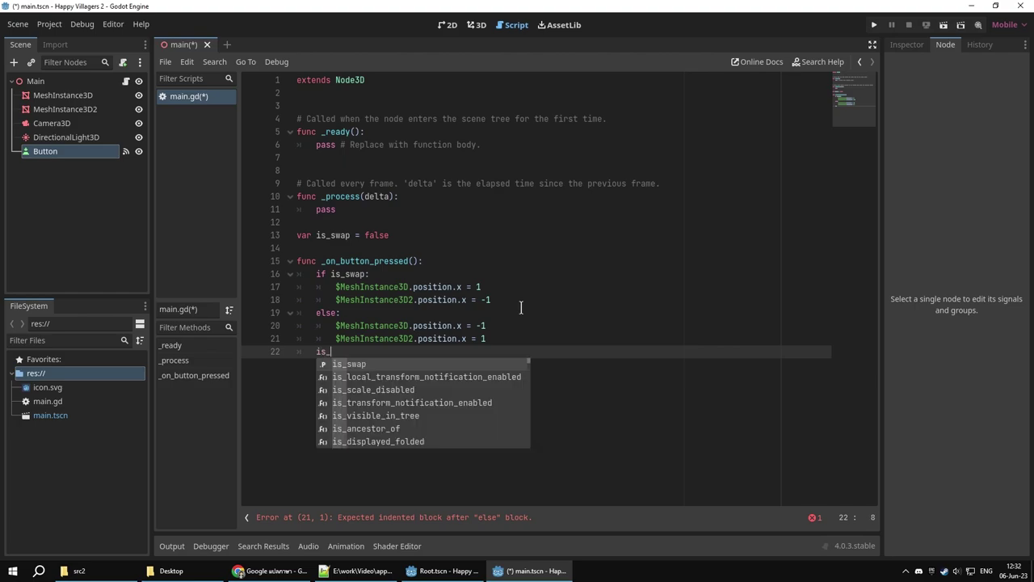
{"action": "type", "text": "_"}
{"action": "key", "text": "Return"}
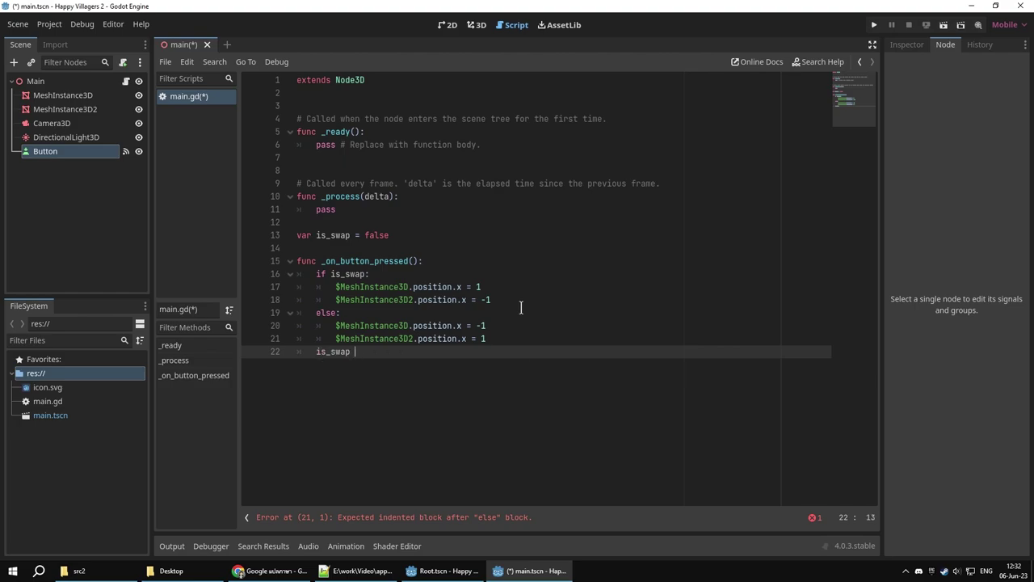
{"action": "type", "text": "= !"}
{"action": "type", "text": "is"}
{"action": "key", "text": "Return"}
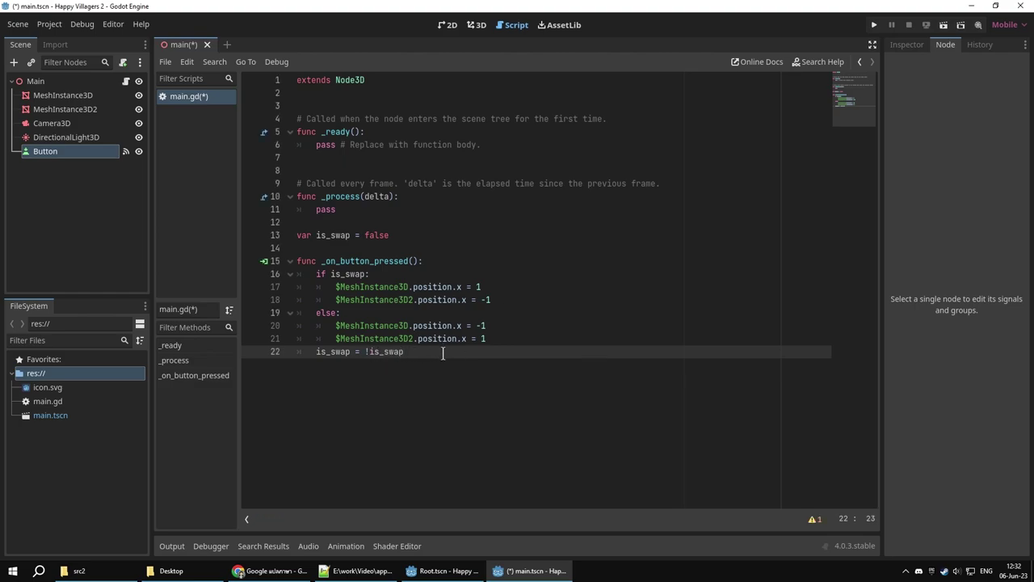
{"action": "key", "text": "ctrl+s"}
{"action": "key", "text": "Return"}
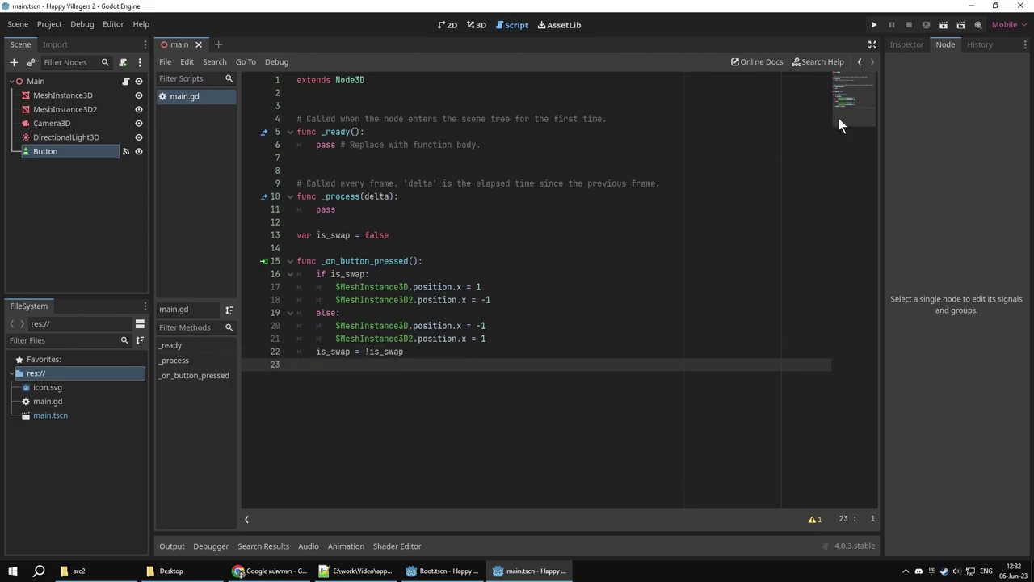
Run the project, press swap three times to trade cube and sphere, then stop with F8
{"action": "left_click", "coordinate": [873, 27]}
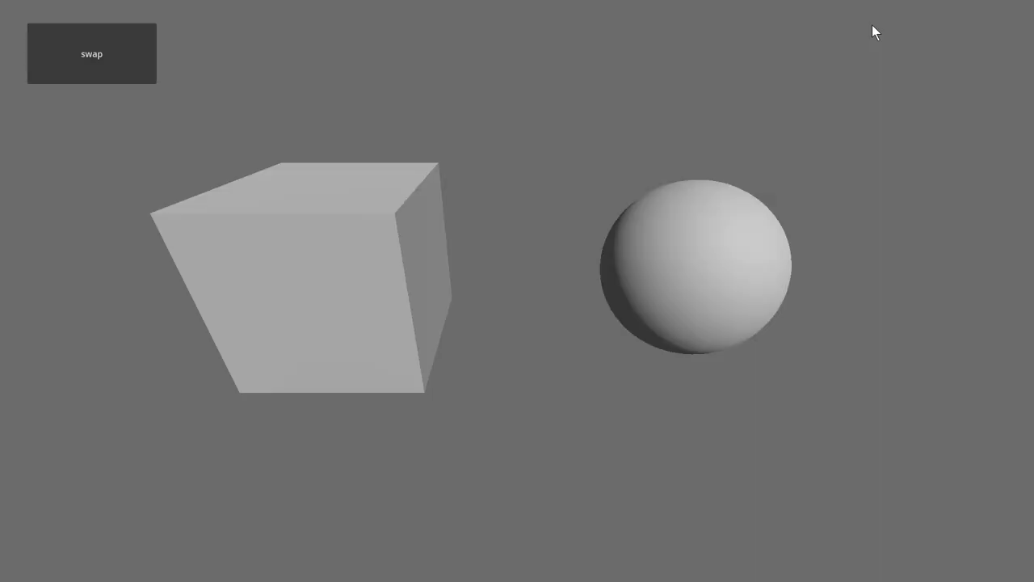
{"action": "left_click", "coordinate": [117, 60]}
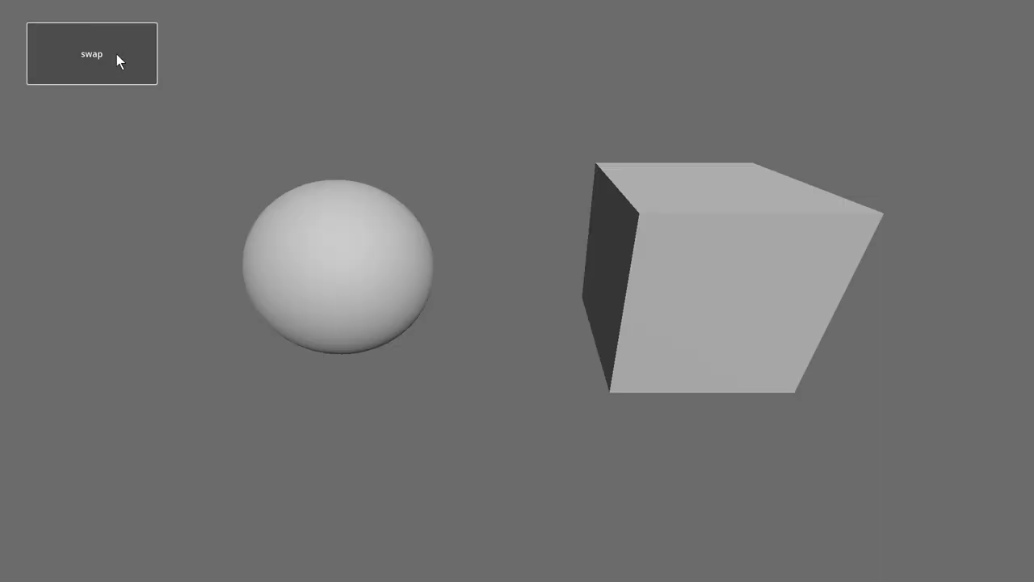
{"action": "left_click", "coordinate": [117, 56]}
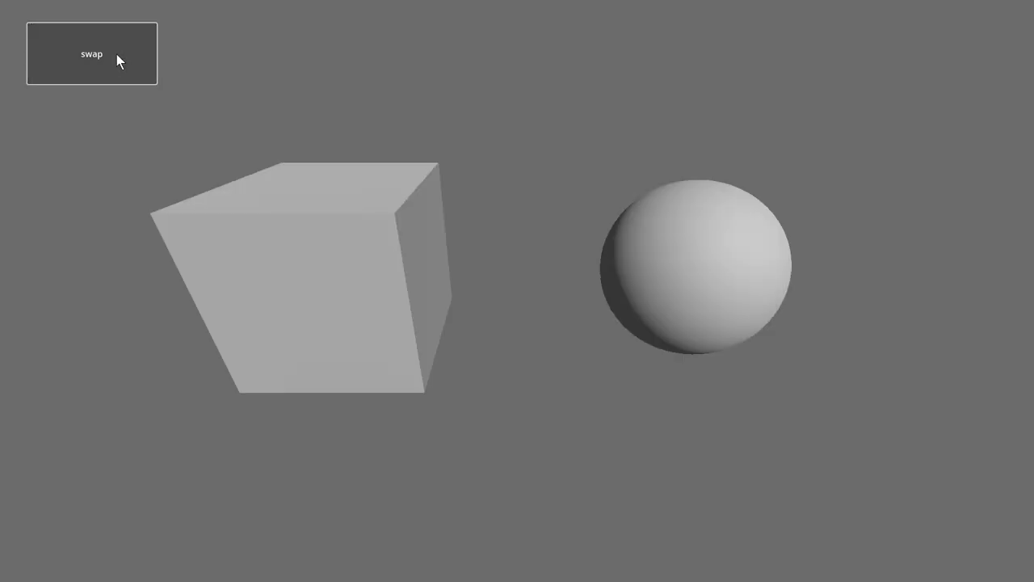
{"action": "left_click", "coordinate": [117, 56]}
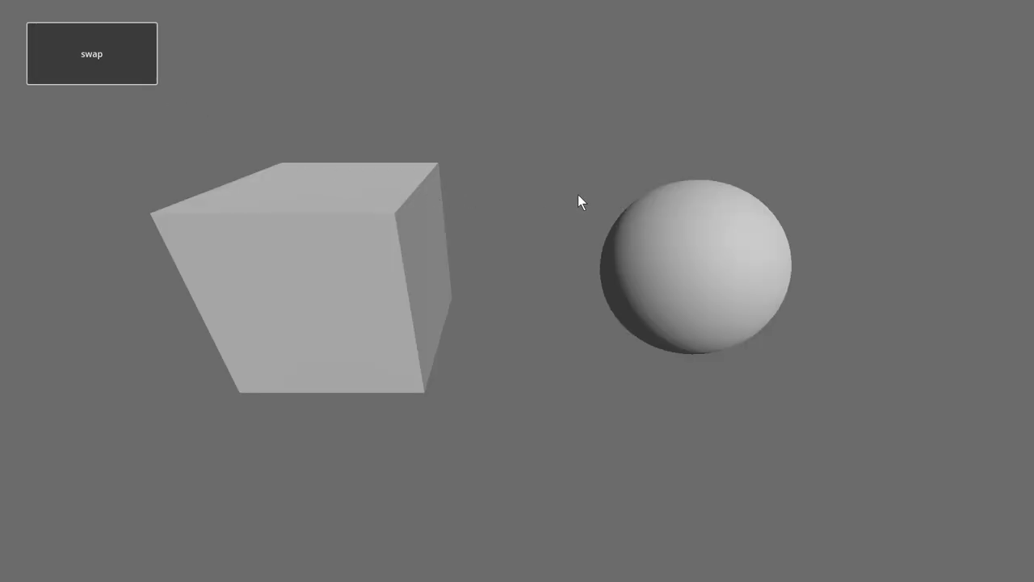
{"action": "key", "text": "F8"}
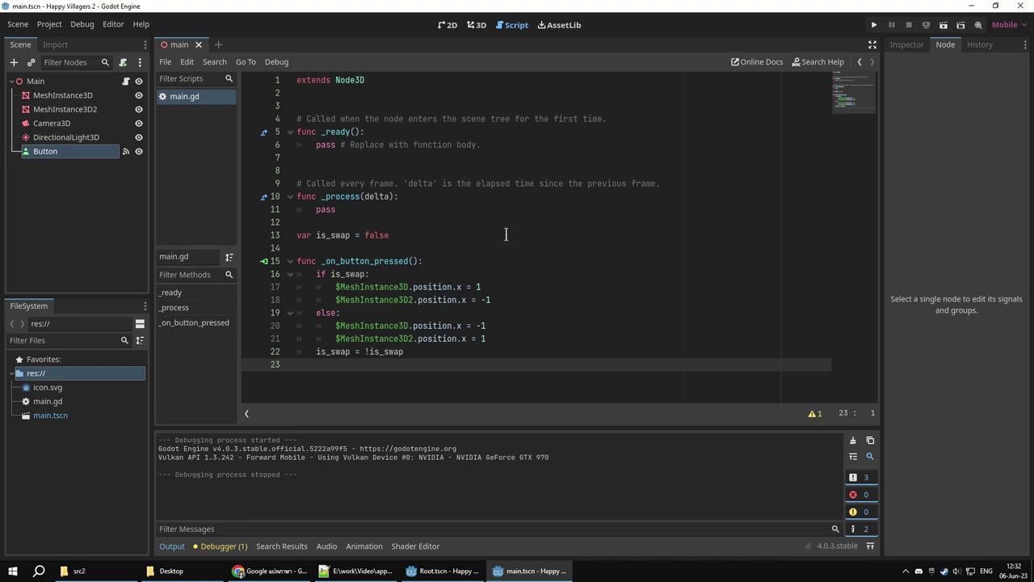
Change is_swap's initial value on line 13 from false to true and save
{"action": "double_click", "coordinate": [378, 234]}
{"action": "type", "text": "true"}
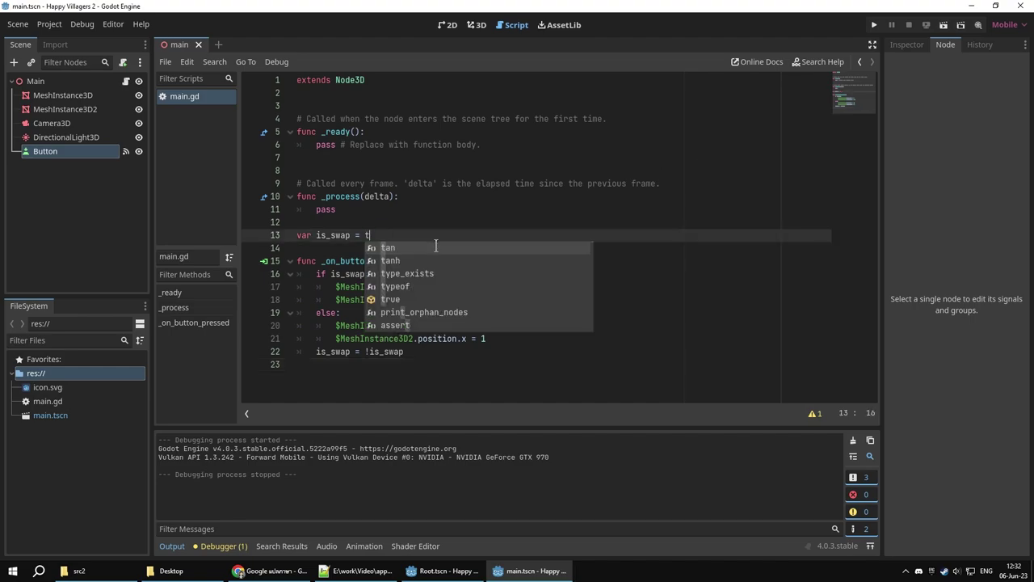
{"action": "key", "text": "ctrl+s"}
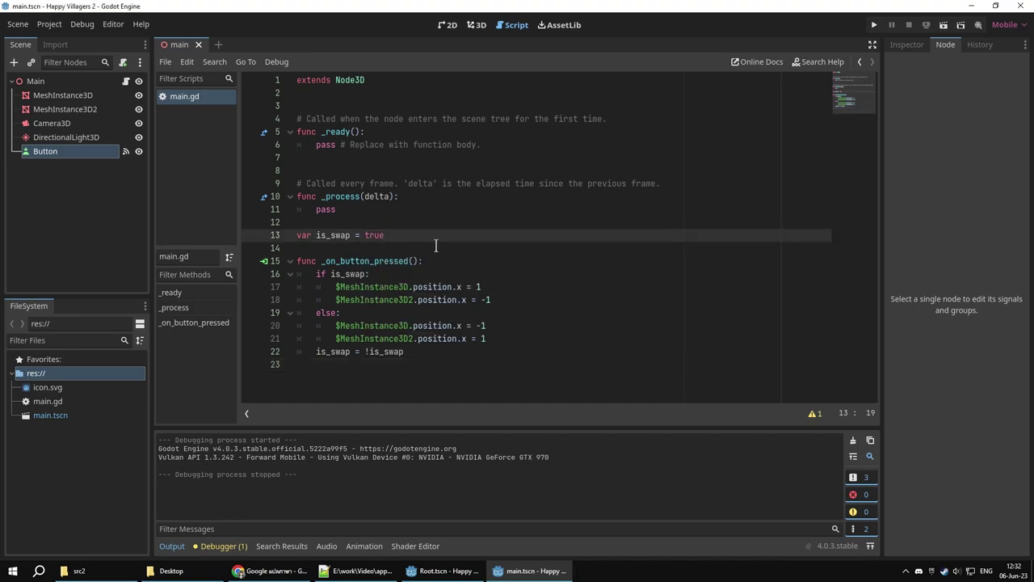
{"action": "left_click", "coordinate": [400, 383]}
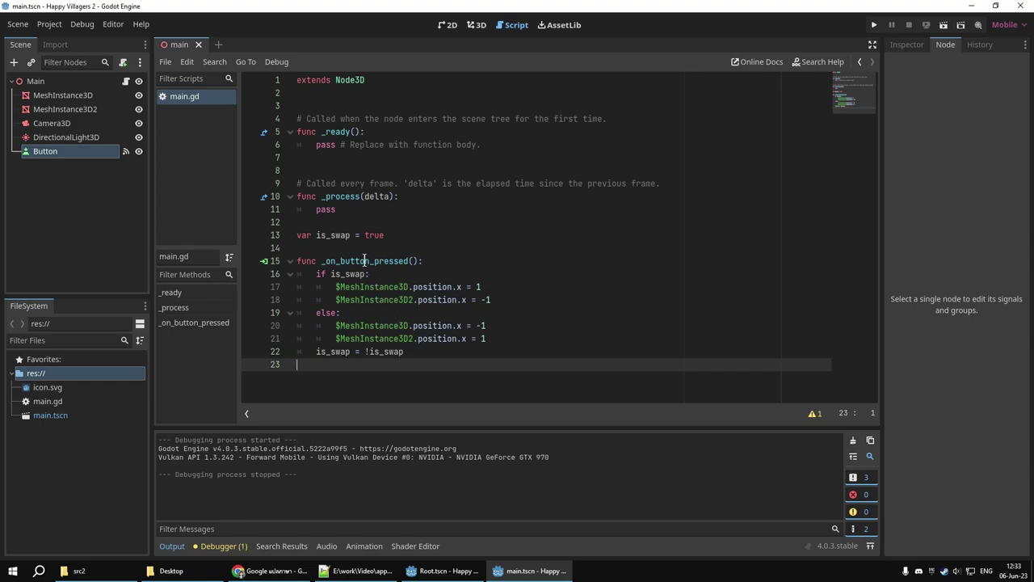
Add an Android export preset in Project > Export, then close the export window
{"action": "left_click", "coordinate": [50, 25]}
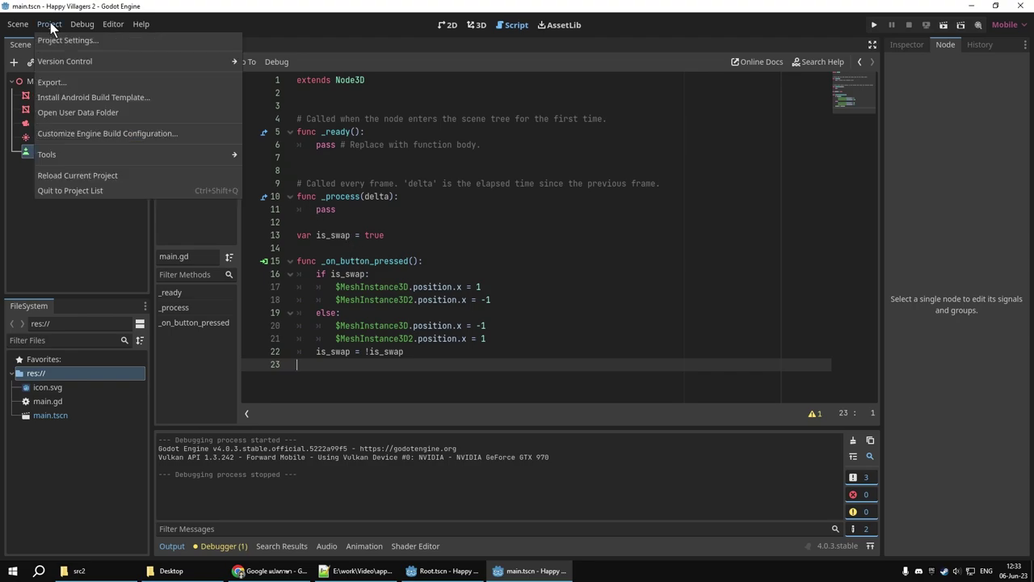
{"action": "left_click", "coordinate": [63, 81]}
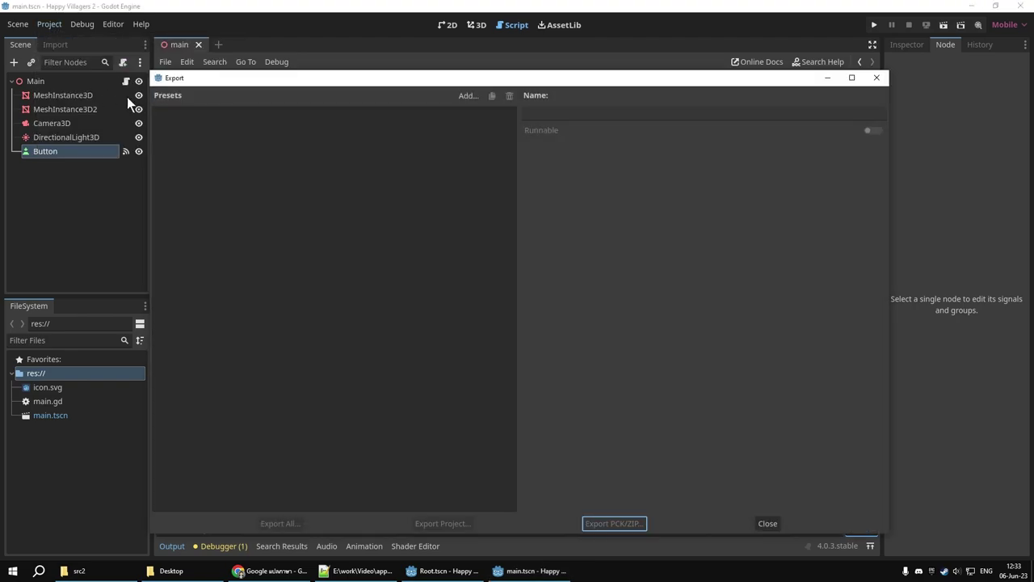
{"action": "left_click", "coordinate": [467, 95]}
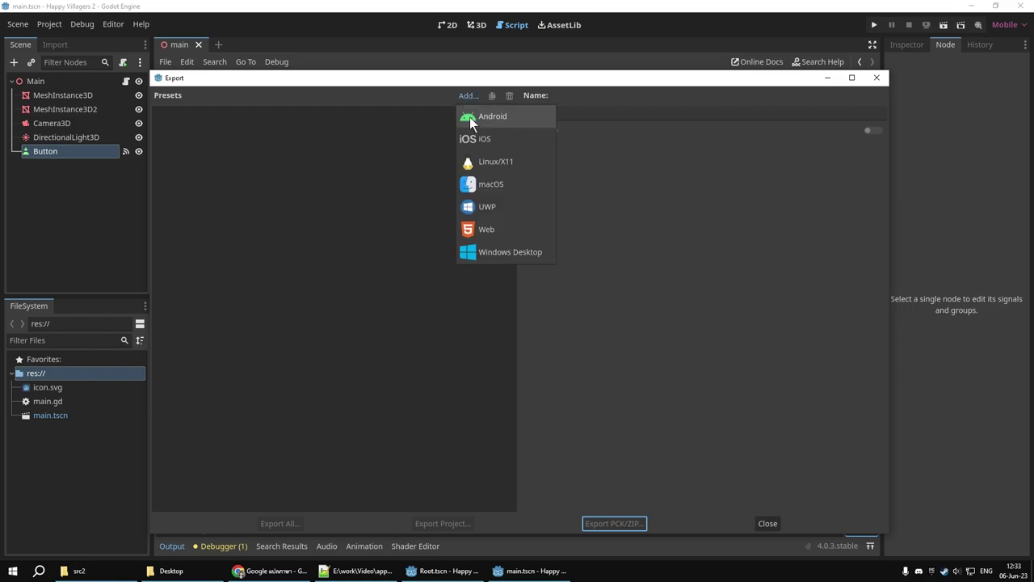
{"action": "left_click", "coordinate": [473, 119]}
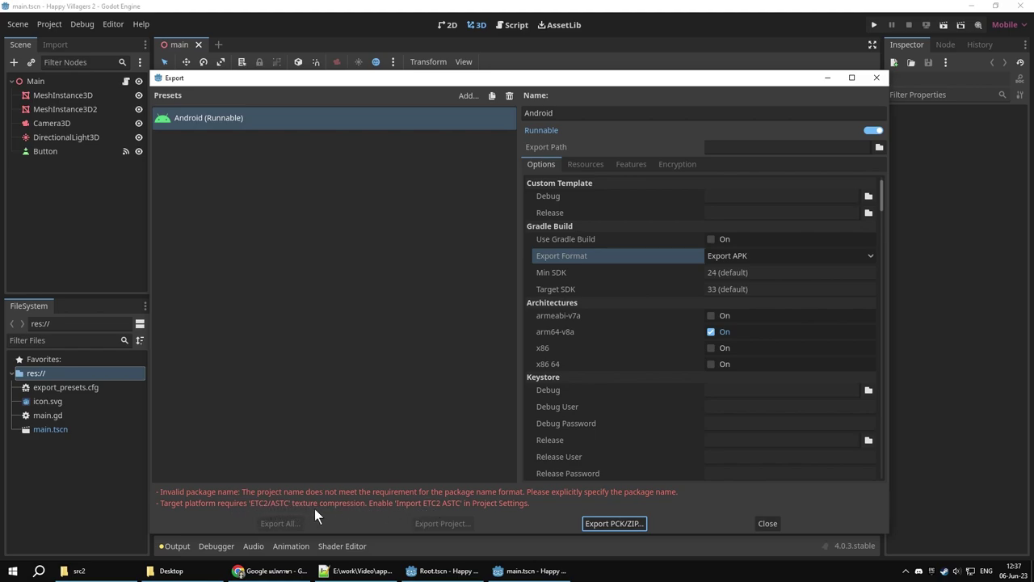
{"action": "left_click", "coordinate": [767, 524]}
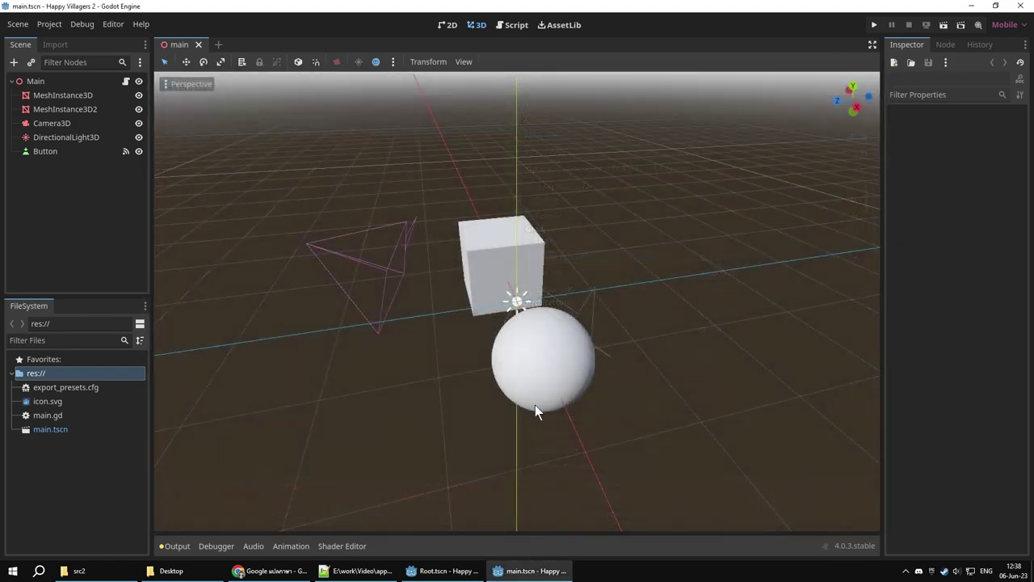
Enable Import ETC2 ASTC under Rendering > Textures, Save & Restart, and reopen Project > Export
{"action": "left_click", "coordinate": [51, 24]}
{"action": "left_click", "coordinate": [65, 41]}
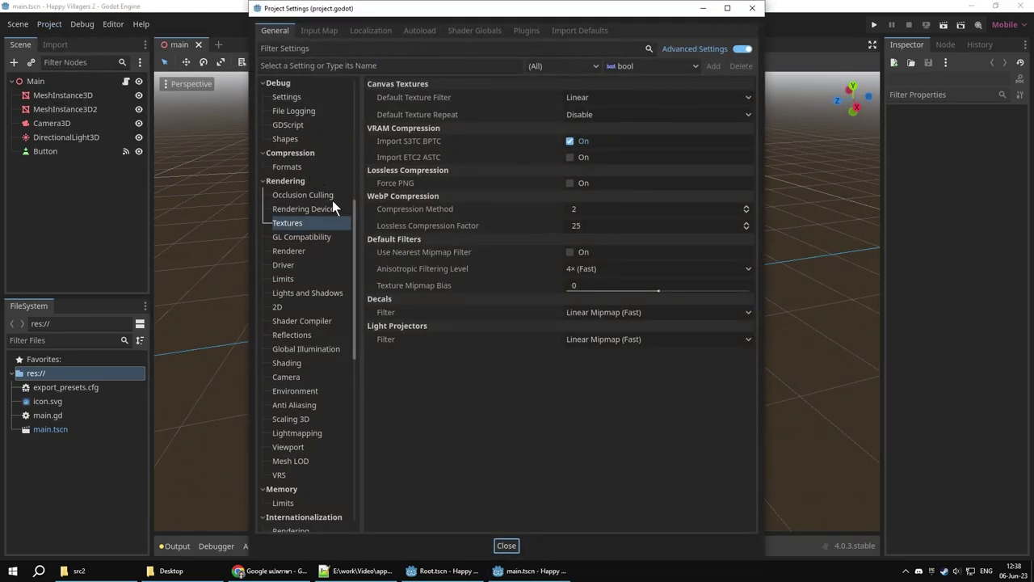
{"action": "scroll", "coordinate": [352, 226], "scroll_direction": "down", "scroll_amount": 1}
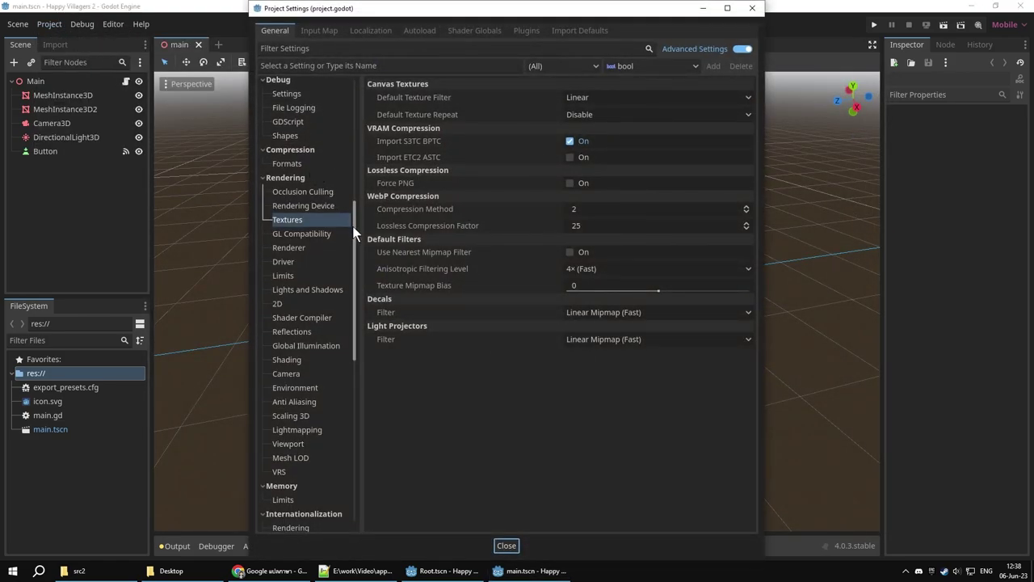
{"action": "left_click_drag", "start_coordinate": [354, 233], "coordinate": [353, 216]}
{"action": "left_click", "coordinate": [297, 248]}
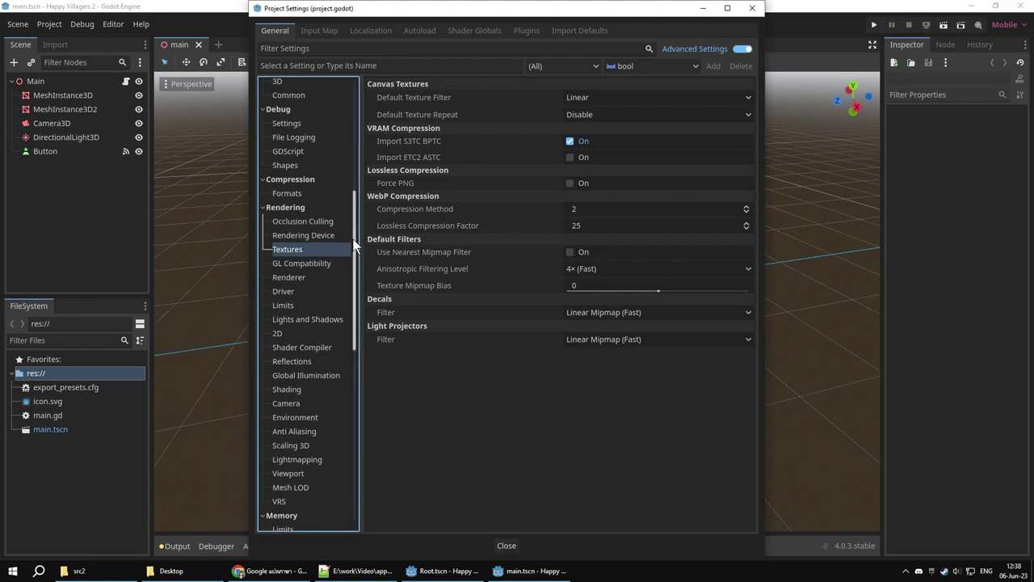
{"action": "left_click", "coordinate": [569, 157]}
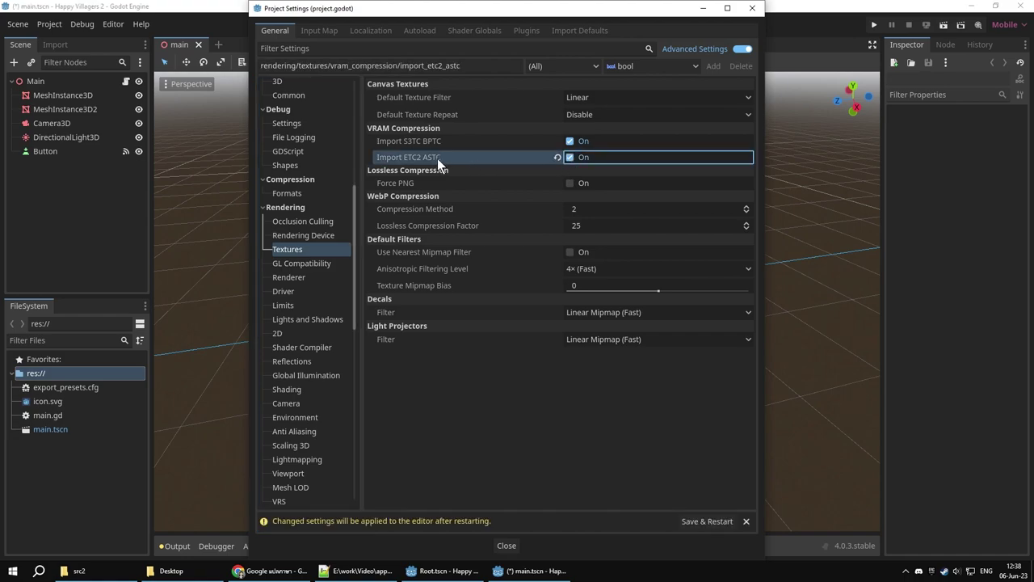
{"action": "left_click", "coordinate": [716, 522]}
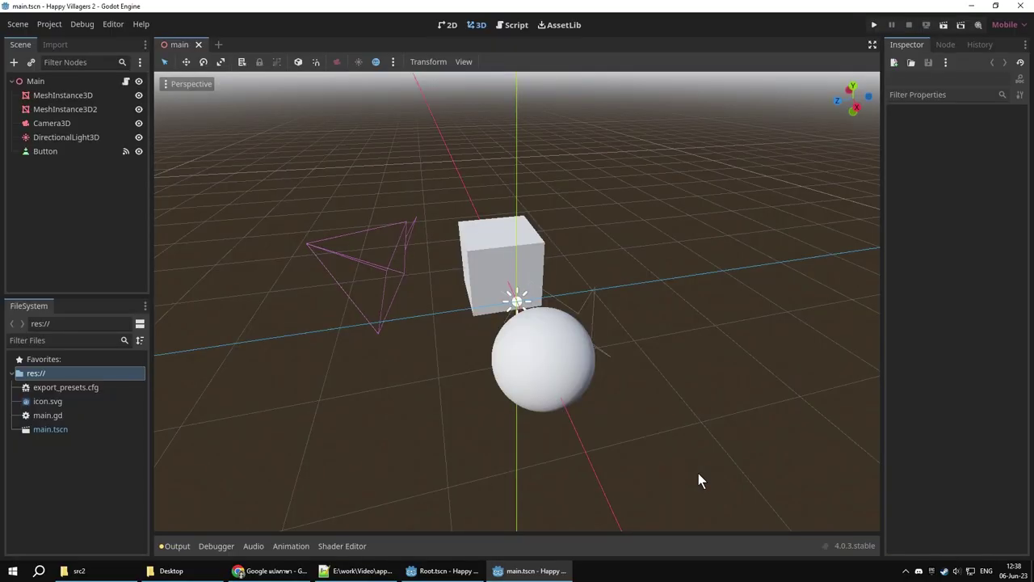
{"action": "left_click", "coordinate": [49, 24]}
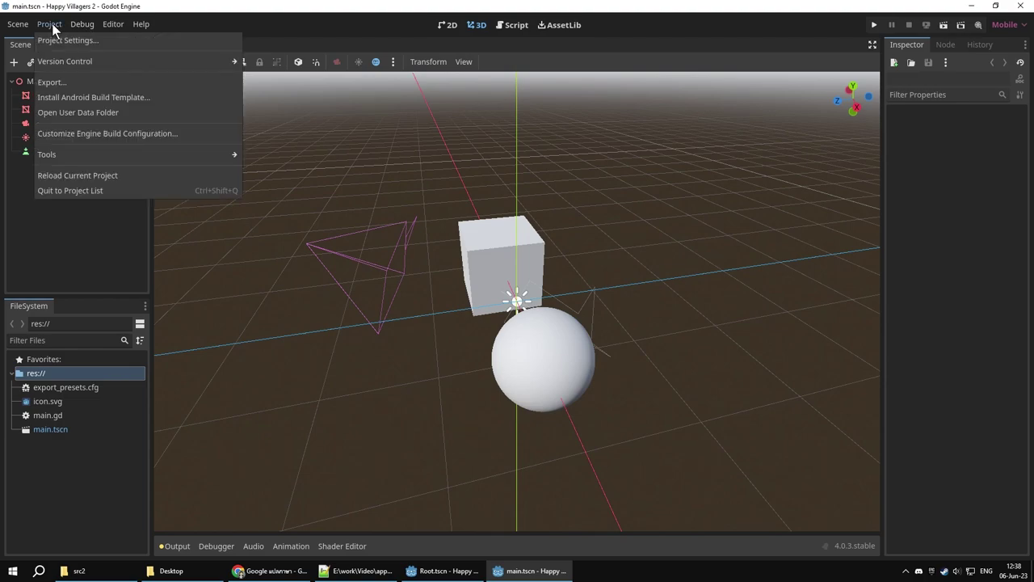
{"action": "left_click", "coordinate": [60, 79]}
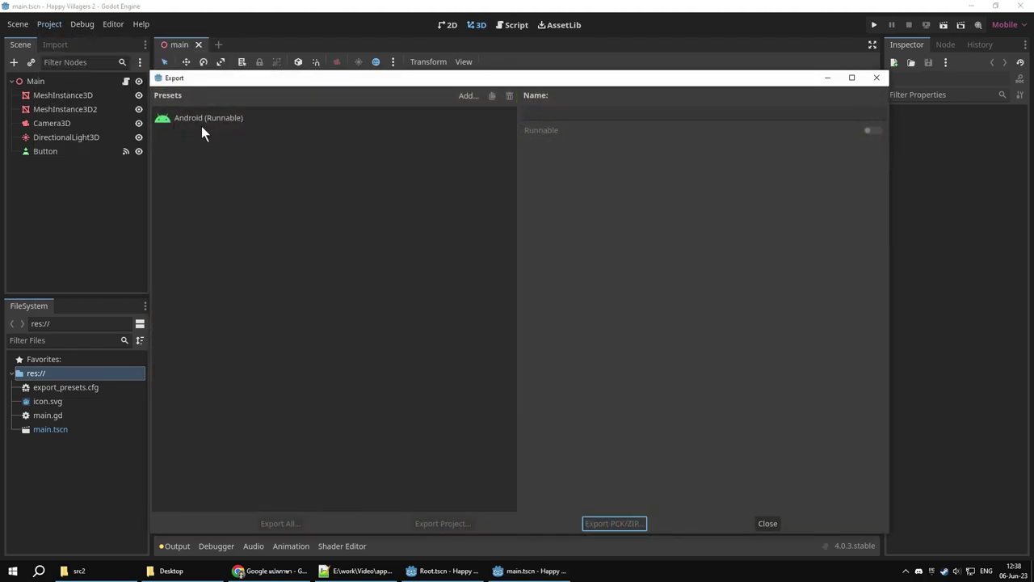
Select the Android (Runnable) preset and switch on the Wake Lock permission in its options
{"action": "left_click", "coordinate": [228, 120]}
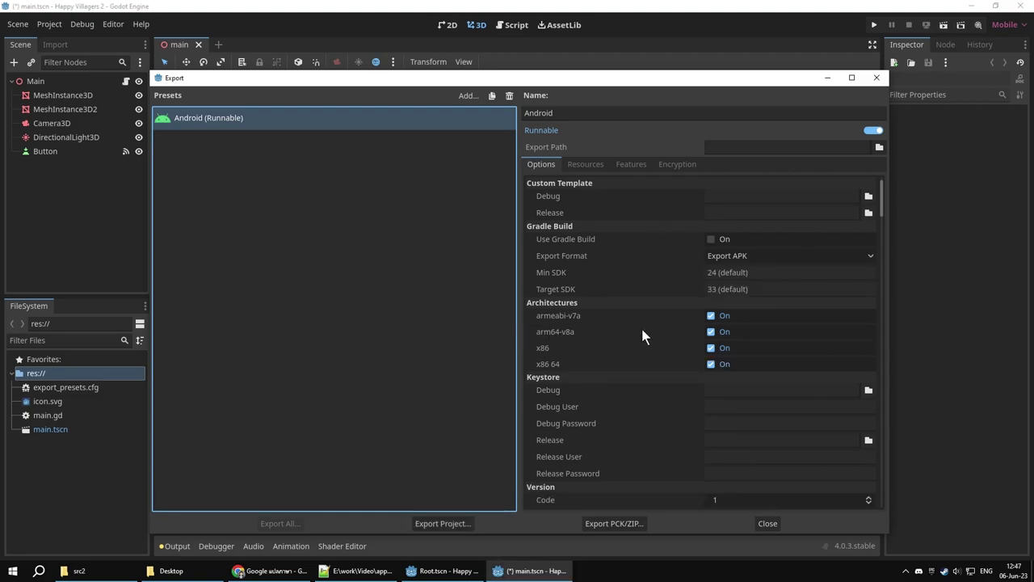
{"action": "scroll", "coordinate": [662, 328], "scroll_direction": "down", "scroll_amount": 3}
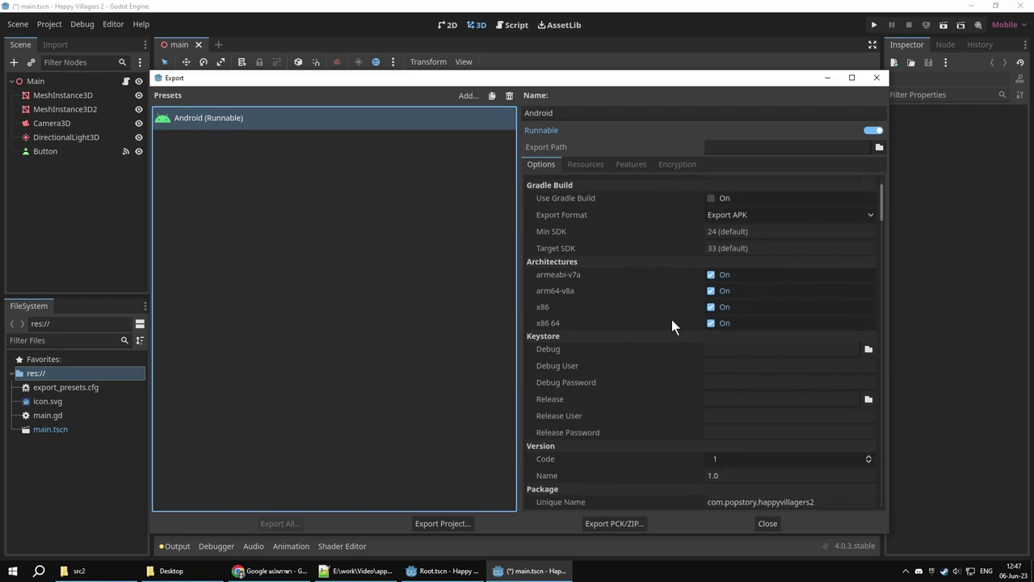
{"action": "scroll", "coordinate": [671, 327], "scroll_direction": "down", "scroll_amount": 2}
{"action": "scroll", "coordinate": [661, 327], "scroll_direction": "down", "scroll_amount": 1}
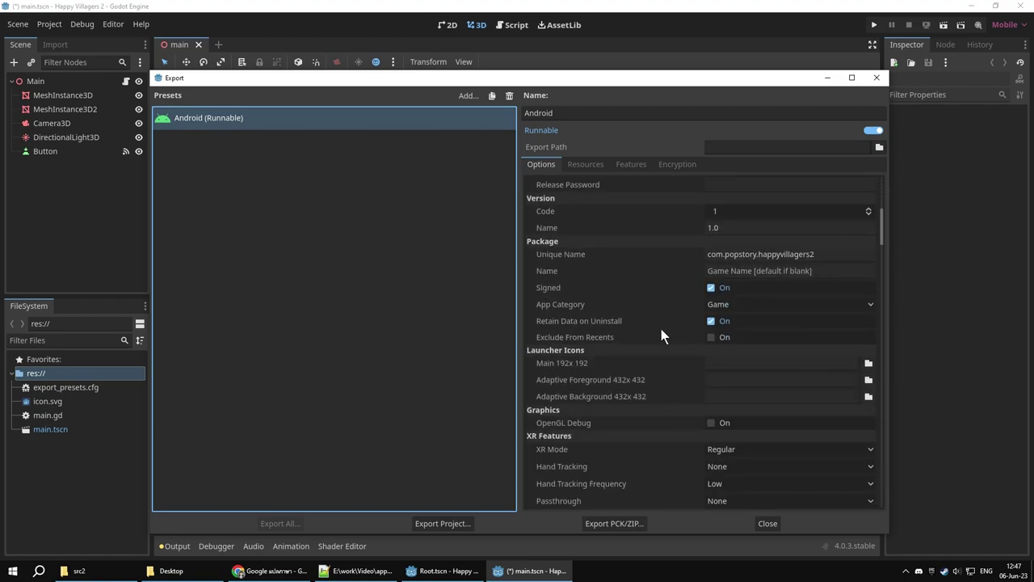
{"action": "scroll", "coordinate": [665, 338], "scroll_direction": "down", "scroll_amount": 1}
{"action": "scroll", "coordinate": [666, 342], "scroll_direction": "down", "scroll_amount": 3}
{"action": "scroll", "coordinate": [666, 341], "scroll_direction": "down", "scroll_amount": 2}
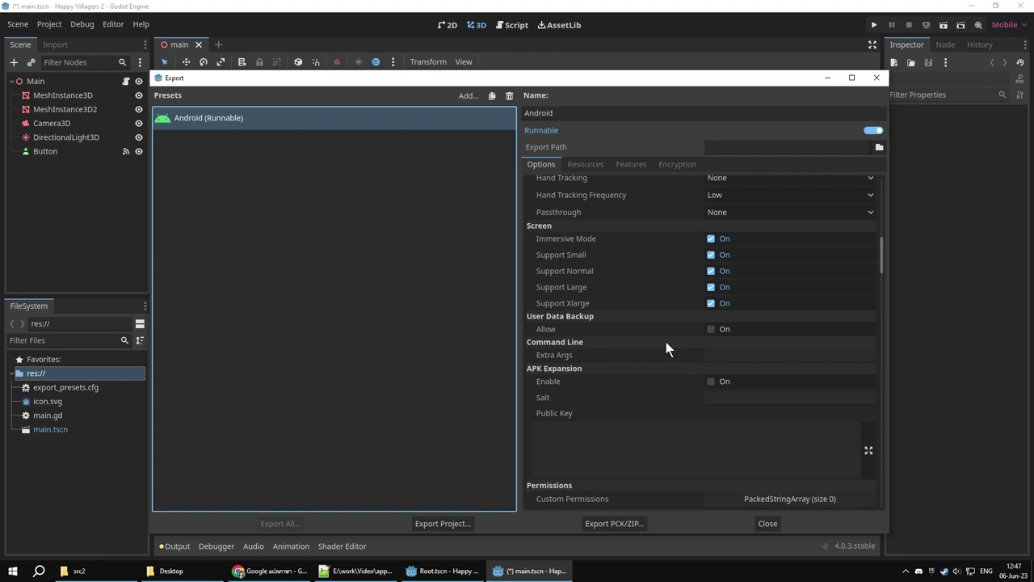
{"action": "scroll", "coordinate": [665, 341], "scroll_direction": "down", "scroll_amount": 2}
{"action": "scroll", "coordinate": [672, 340], "scroll_direction": "down", "scroll_amount": 1}
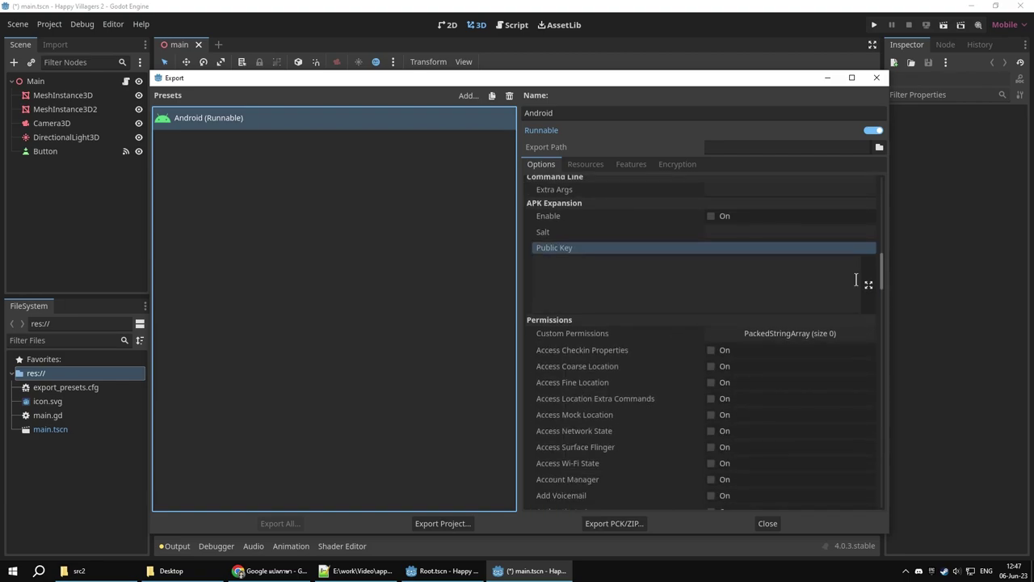
{"action": "left_click_drag", "start_coordinate": [881, 281], "coordinate": [884, 501]}
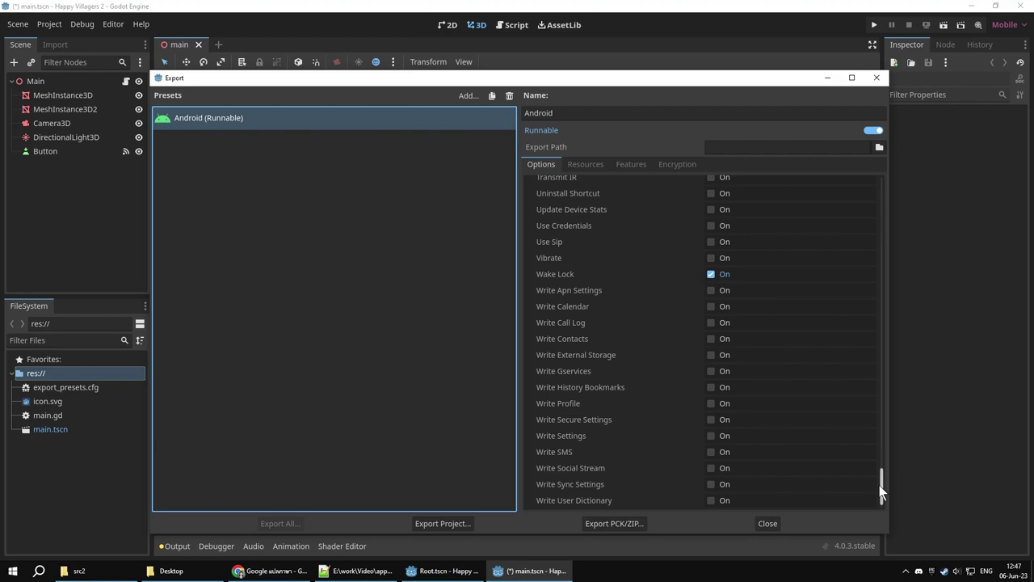
{"action": "left_click_drag", "start_coordinate": [881, 485], "coordinate": [877, 188]}
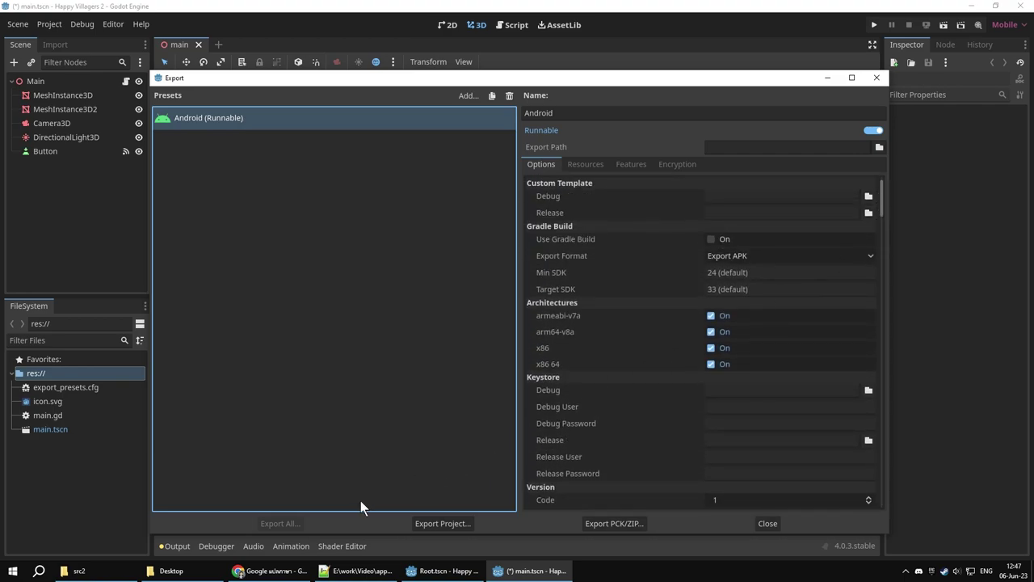
Close the Export dialog, enable Debug > Deploy with Remote Debug, and show the Output log
{"action": "left_click", "coordinate": [765, 524]}
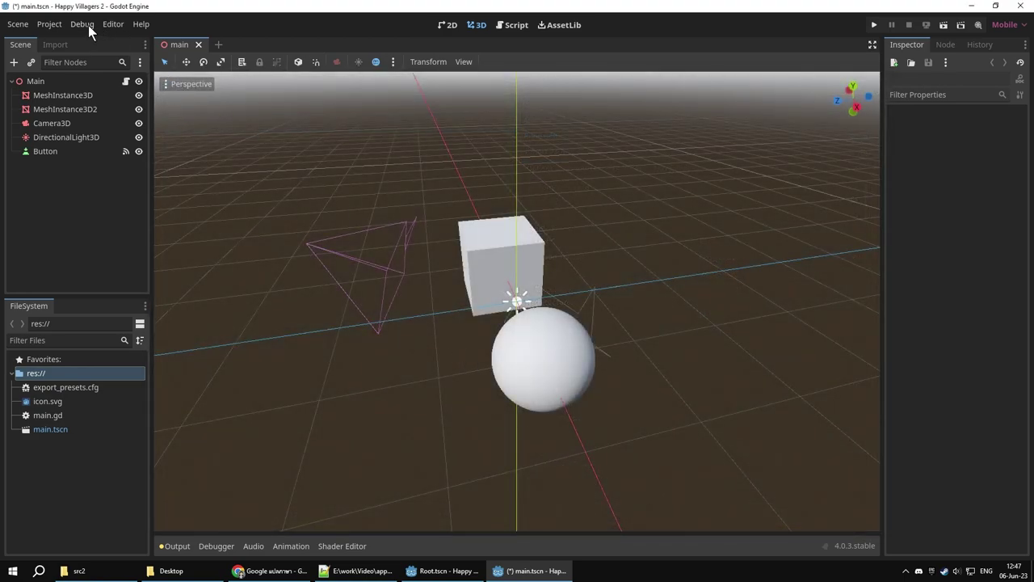
{"action": "left_click", "coordinate": [82, 24]}
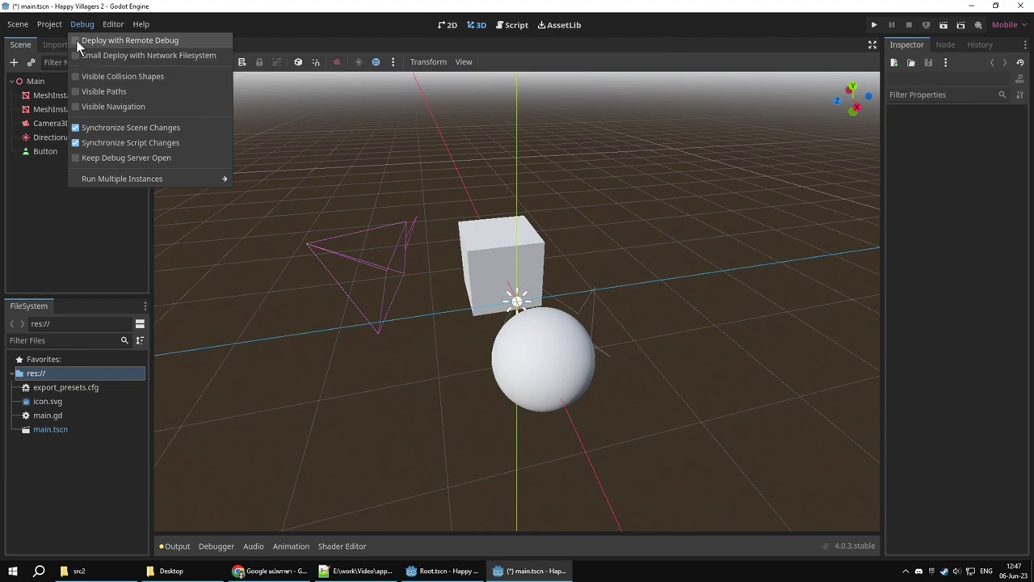
{"action": "left_click", "coordinate": [76, 41]}
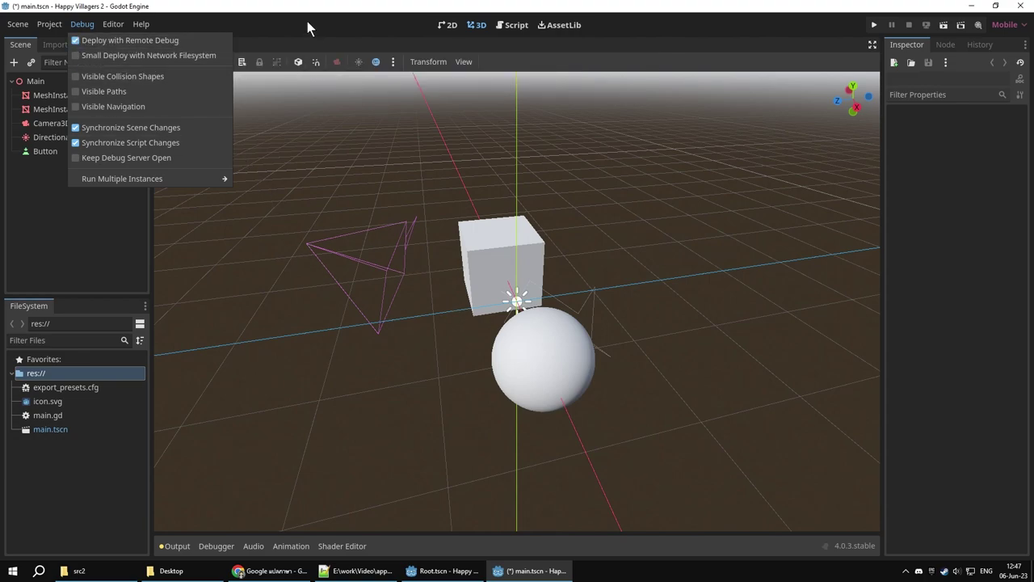
{"action": "left_click", "coordinate": [352, 282]}
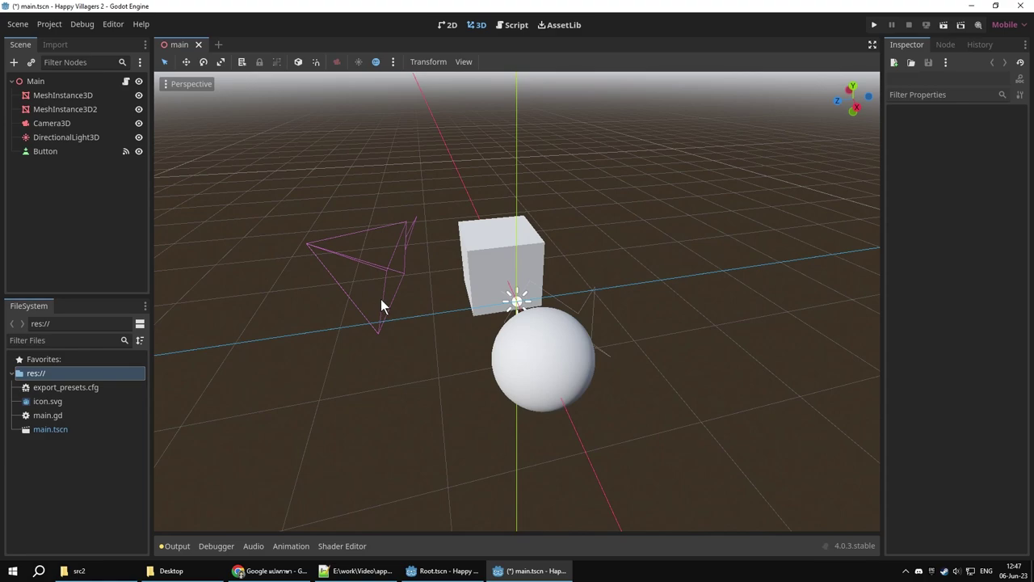
{"action": "left_click", "coordinate": [175, 546]}
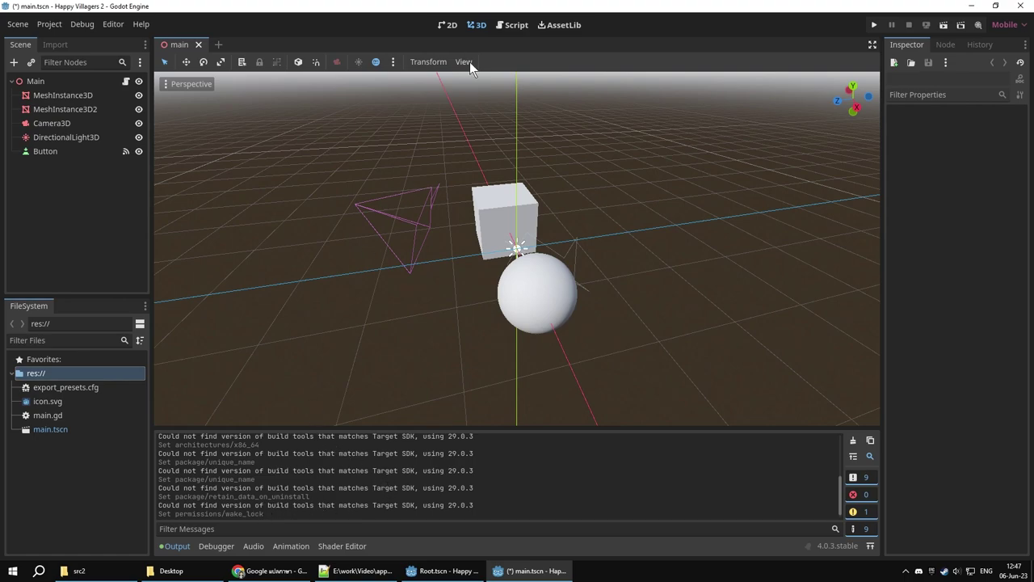
In main.gd, add print("swap") on line 23 of _on_button_pressed, then save and run with F5
{"action": "left_click", "coordinate": [511, 25]}
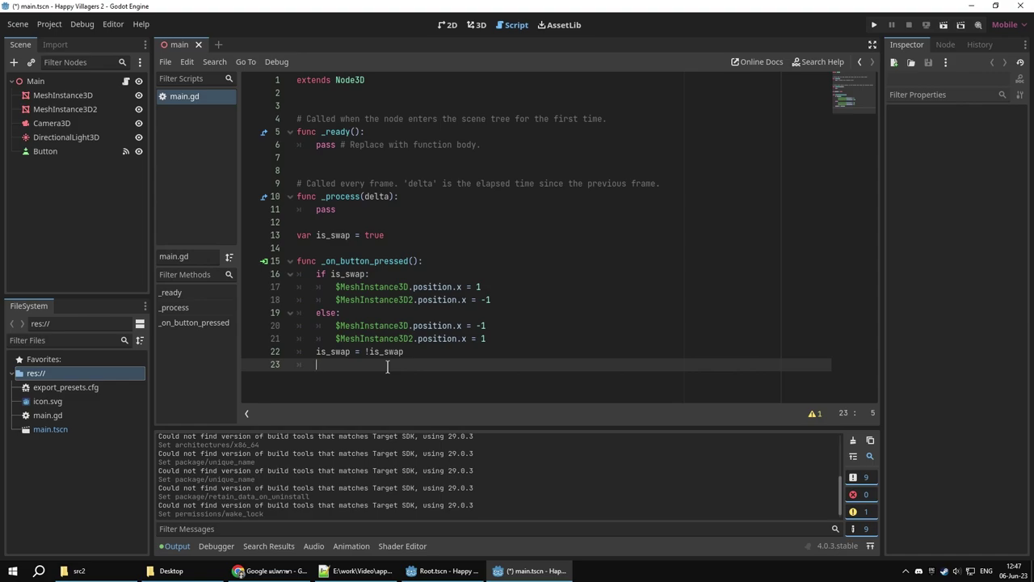
{"action": "type", "text": "print"}
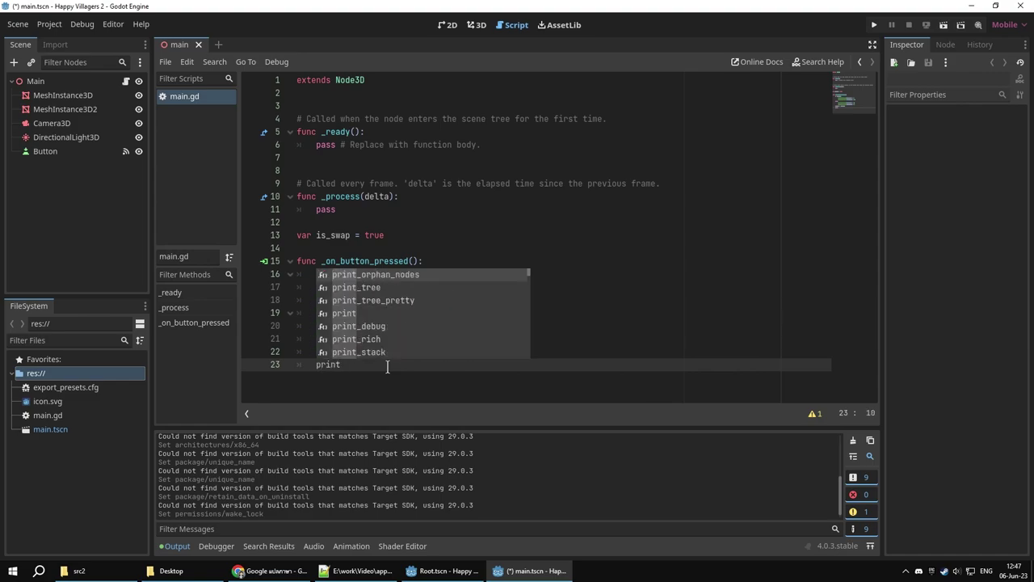
{"action": "key", "text": "Escape"}
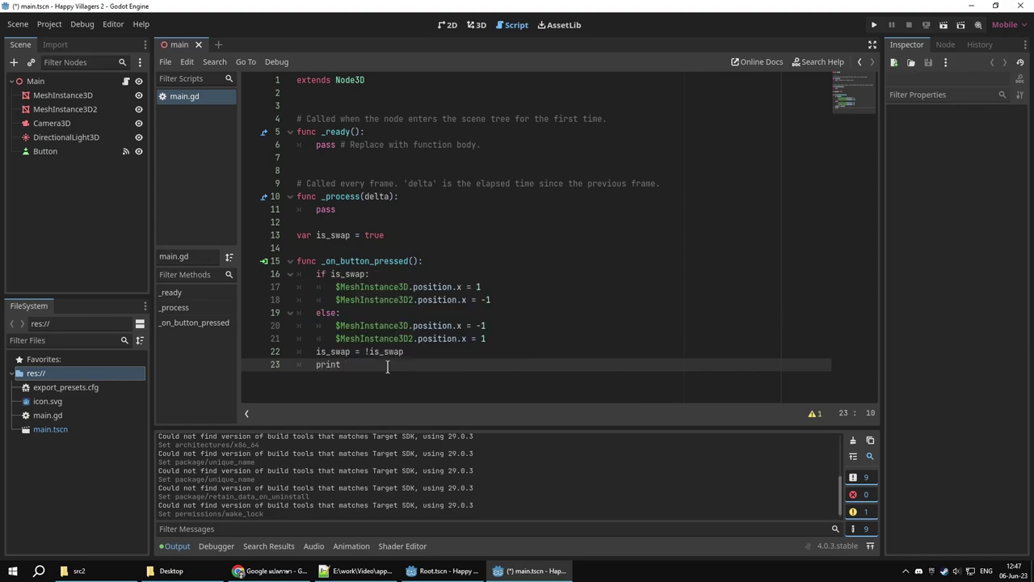
{"action": "type", "text": "(\""}
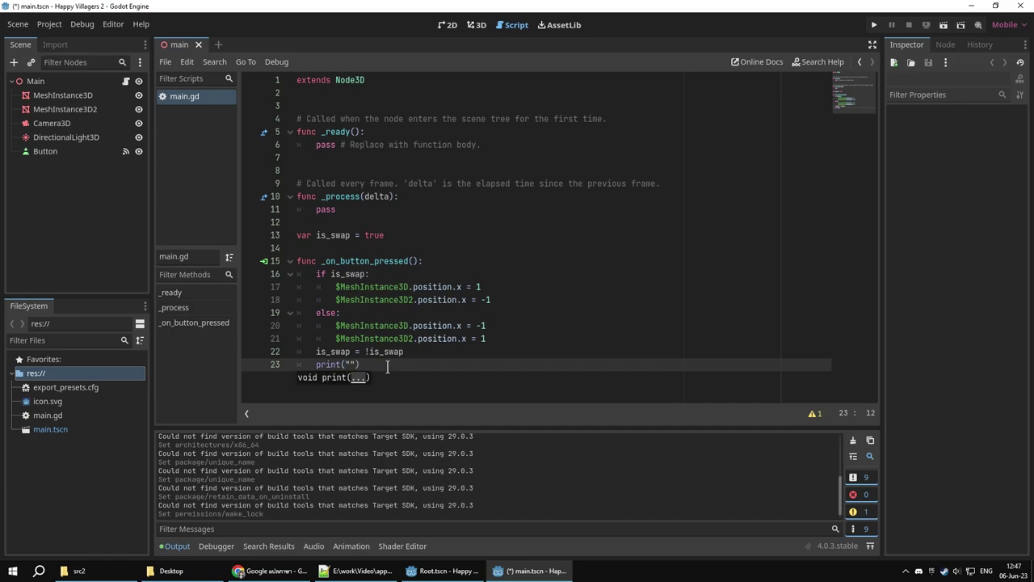
{"action": "type", "text": "s"}
{"action": "type", "text": "wap"}
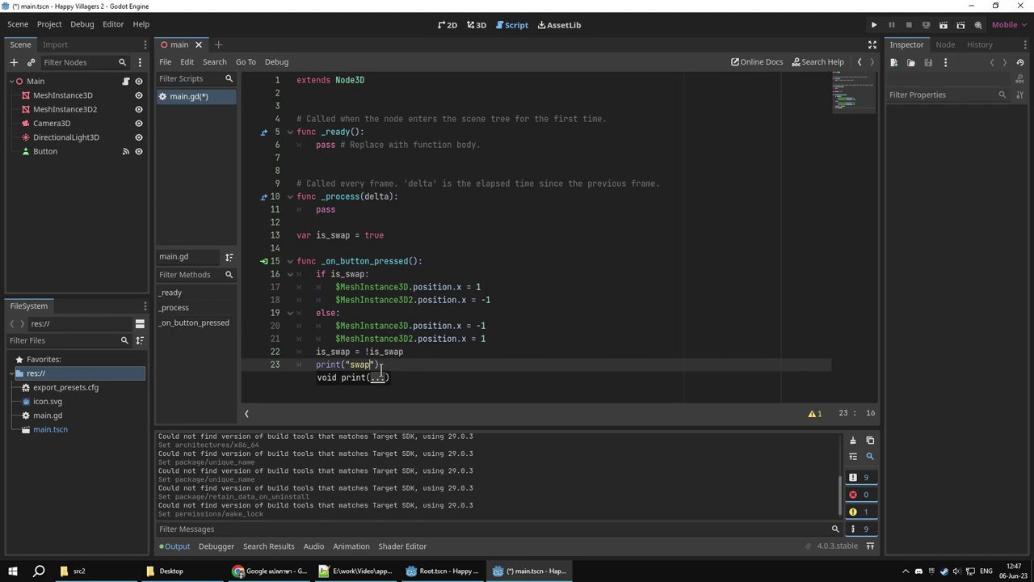
{"action": "left_click", "coordinate": [387, 365]}
{"action": "key", "text": "F5"}
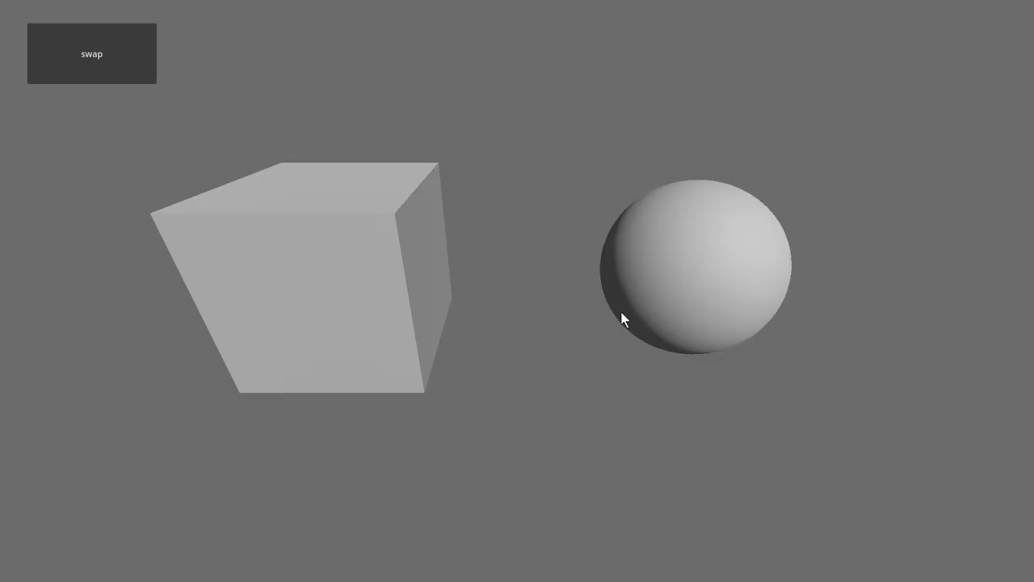
Press swap twice in the running game, then return to the editor, stop the run, and click into line 24
{"action": "left_click", "coordinate": [97, 60]}
{"action": "left_click", "coordinate": [96, 59]}
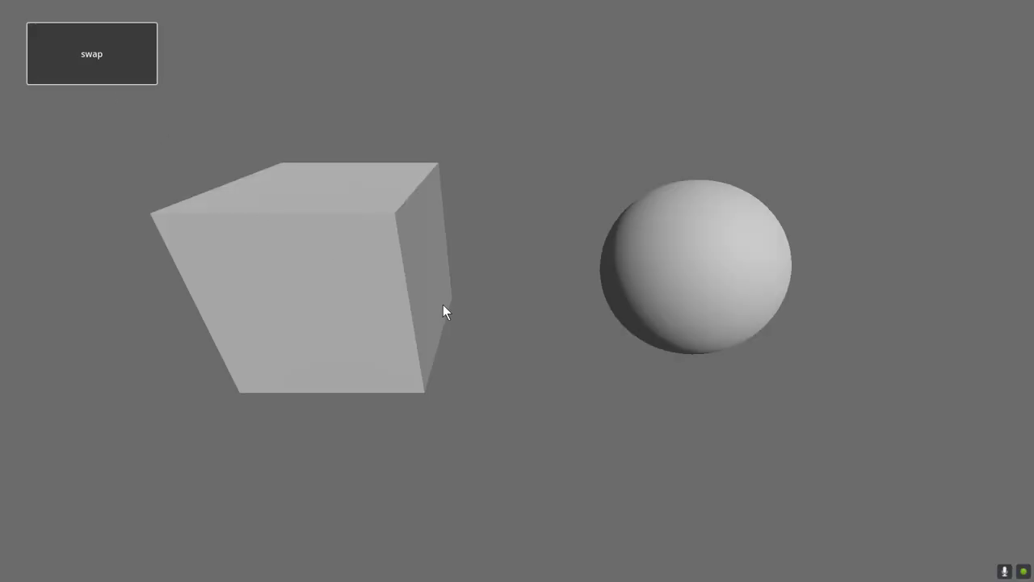
{"action": "key", "text": "alt+Tab"}
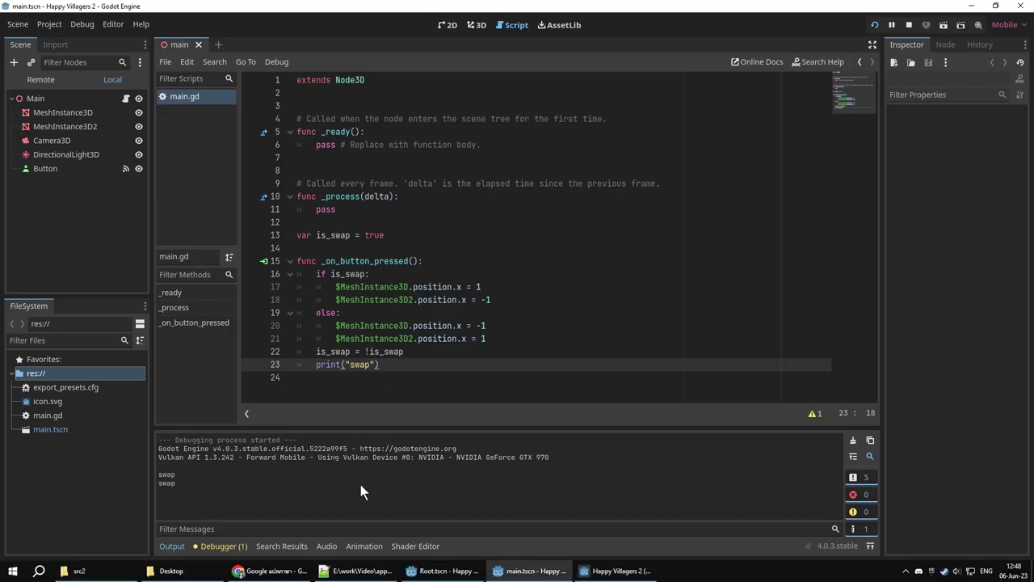
{"action": "left_click", "coordinate": [908, 25]}
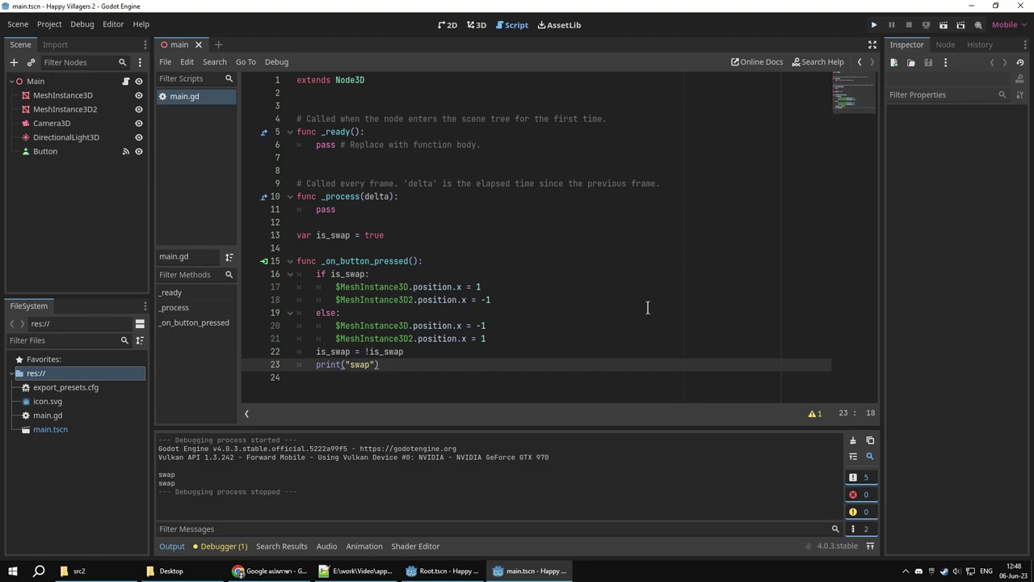
{"action": "left_click", "coordinate": [427, 387]}
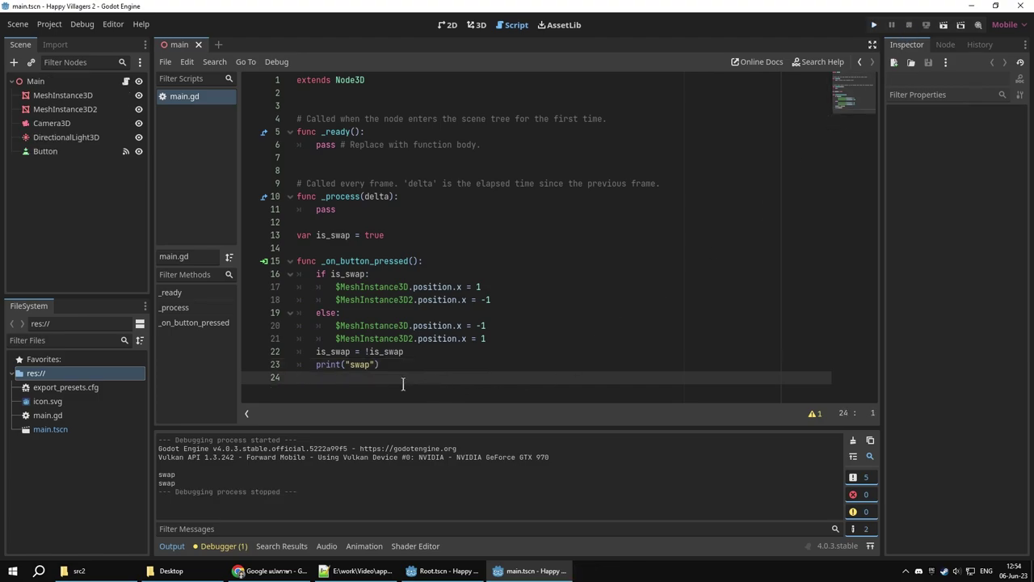
{"action": "left_click", "coordinate": [119, 24]}
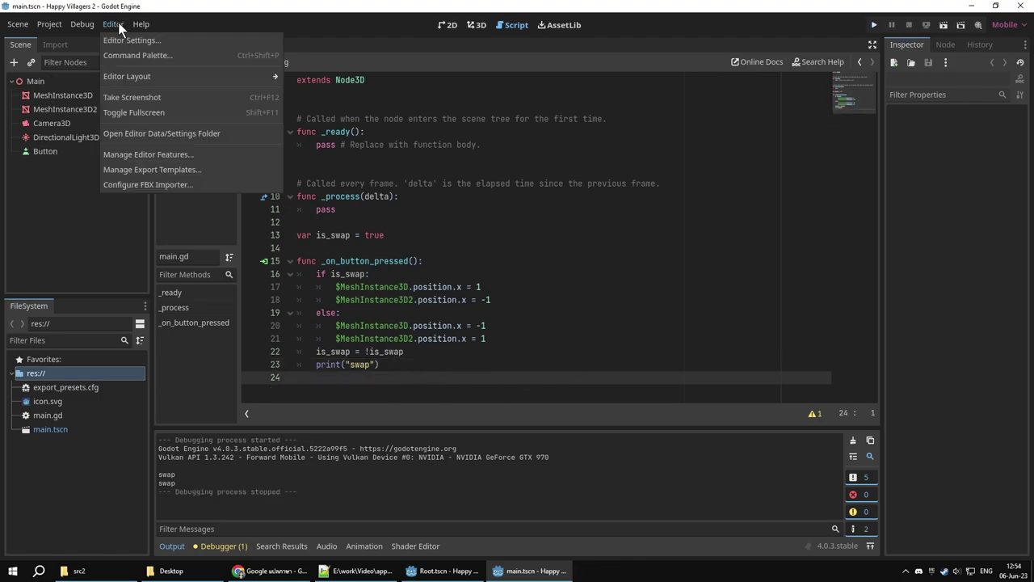
{"action": "left_click", "coordinate": [168, 42]}
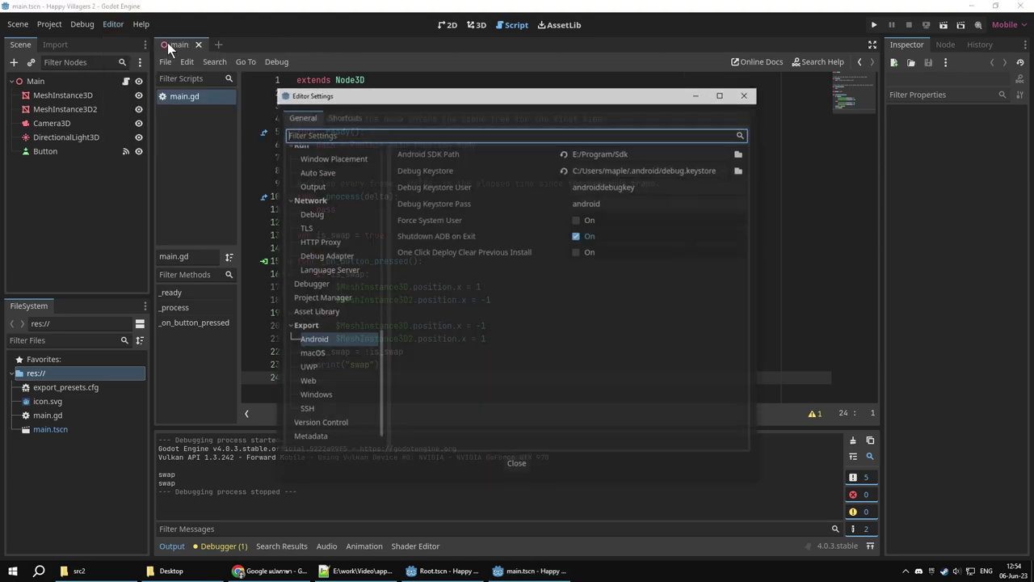
{"action": "left_click", "coordinate": [324, 342]}
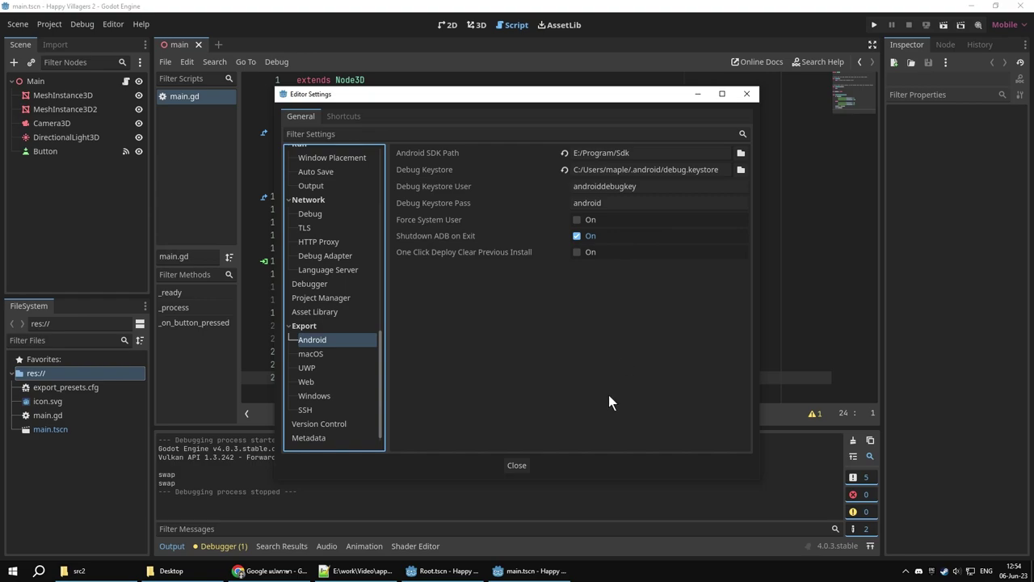
{"action": "left_click", "coordinate": [521, 466]}
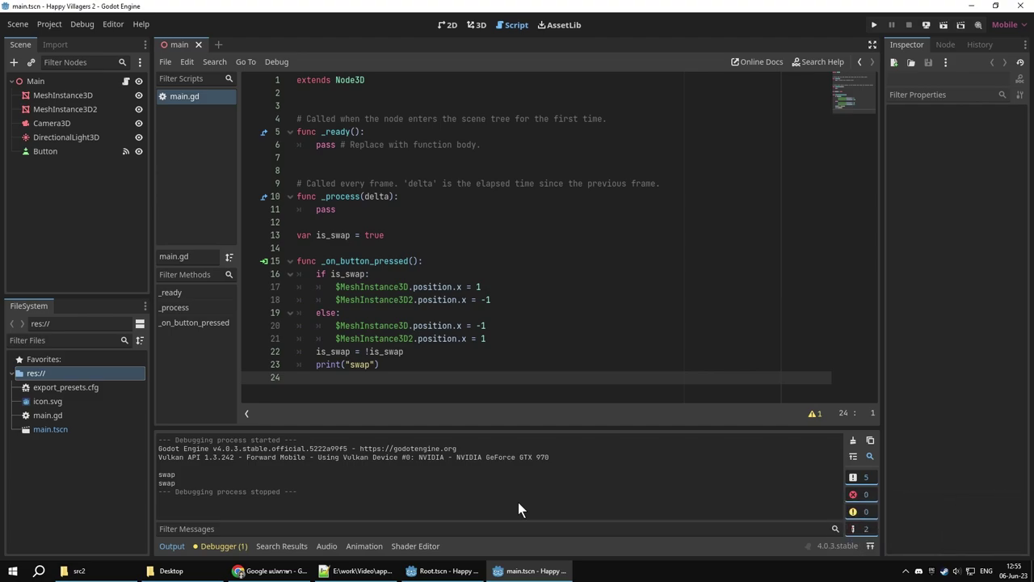
Remote-deploy the project to the Redmi phone and press swap twice in the game
{"action": "left_click", "coordinate": [927, 25]}
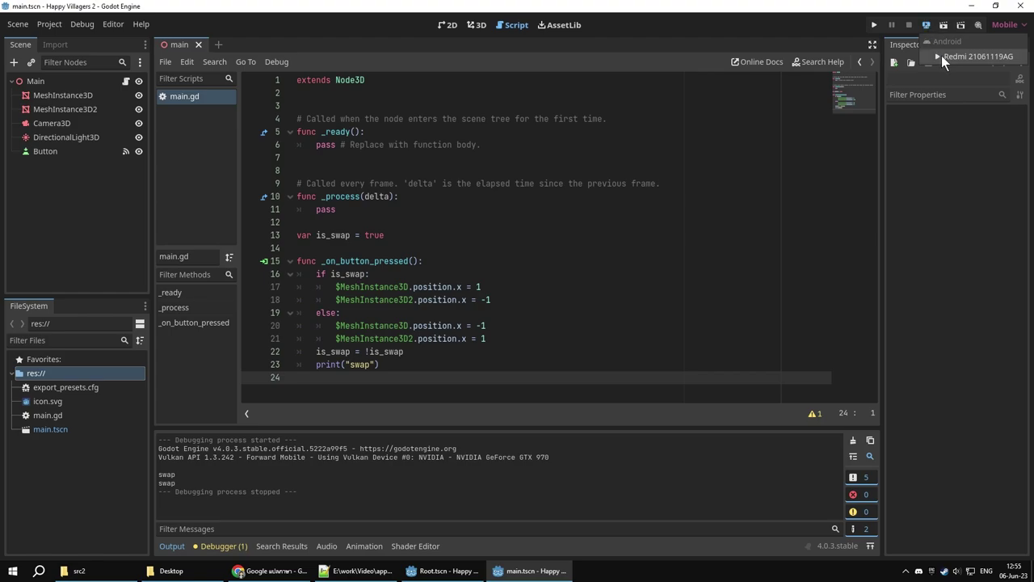
{"action": "left_click", "coordinate": [942, 55]}
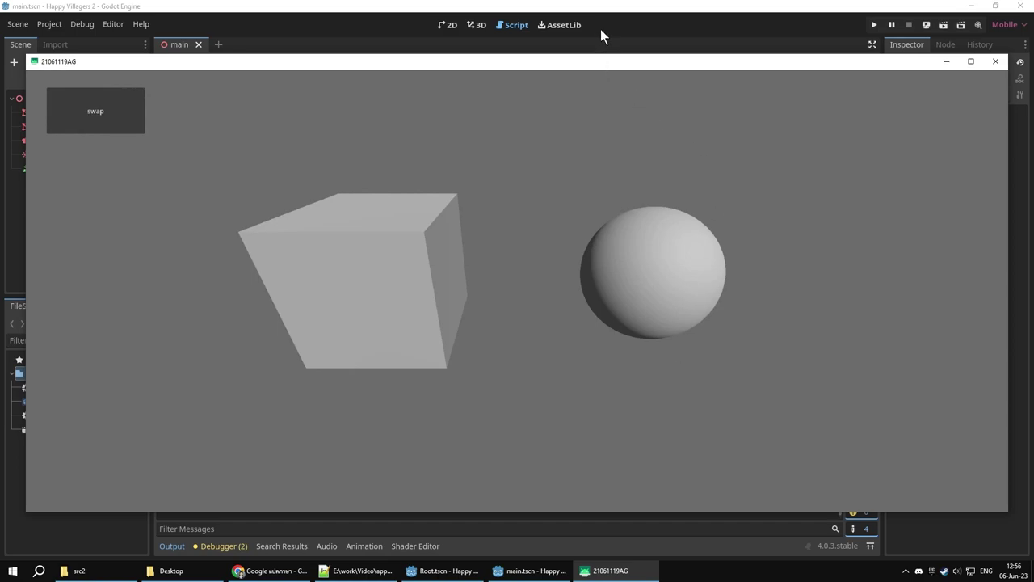
{"action": "left_click", "coordinate": [104, 118]}
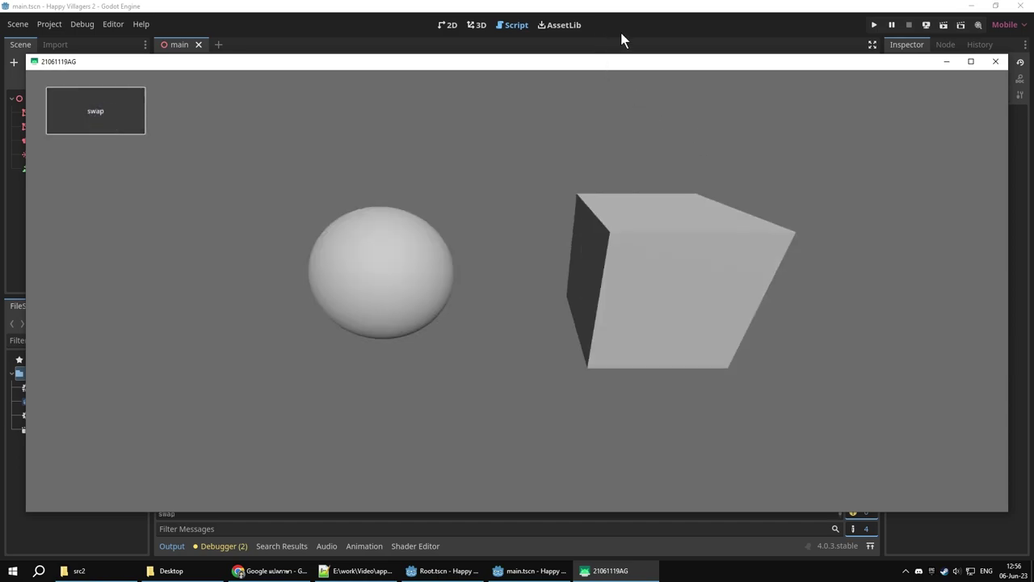
{"action": "left_click", "coordinate": [104, 118]}
Keep pressing swap repeatedly to toggle the cube and sphere back and forth
{"action": "left_click", "coordinate": [108, 118]}
{"action": "left_click", "coordinate": [108, 118]}
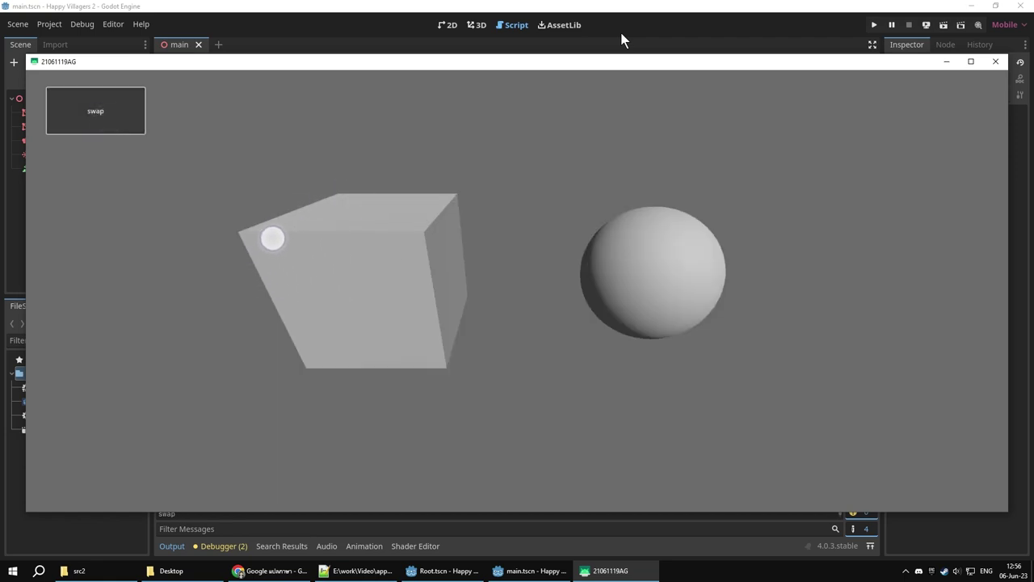
{"action": "left_click", "coordinate": [126, 123]}
{"action": "double_click", "coordinate": [127, 123]}
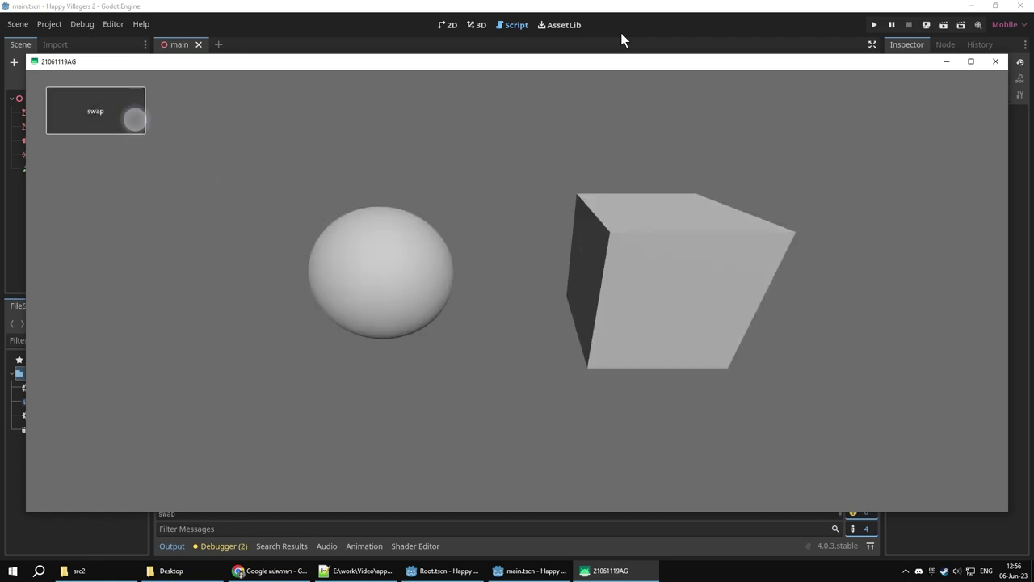
{"action": "left_click", "coordinate": [128, 123]}
{"action": "left_click", "coordinate": [128, 123]}
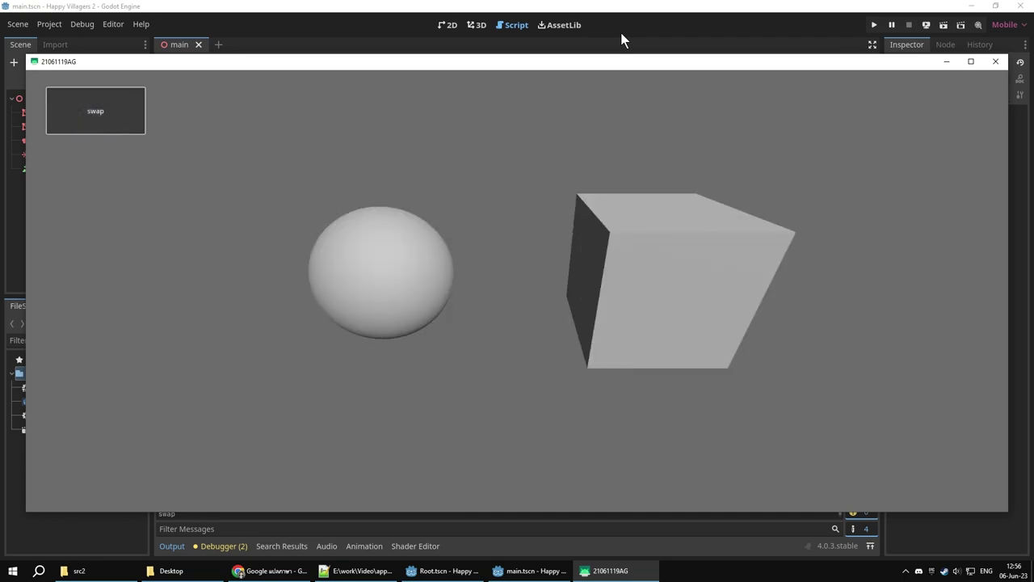
{"action": "key", "text": "space"}
{"action": "key", "text": "space"}
Bring the Godot editor back in front of the game and open then close the Debug menu
{"action": "left_click", "coordinate": [494, 8]}
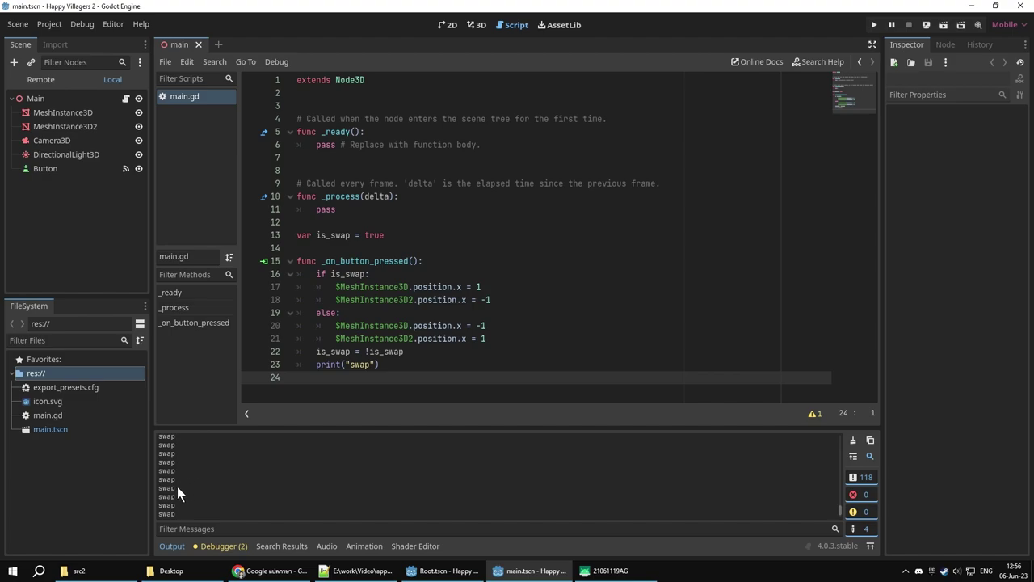
{"action": "left_click", "coordinate": [91, 27]}
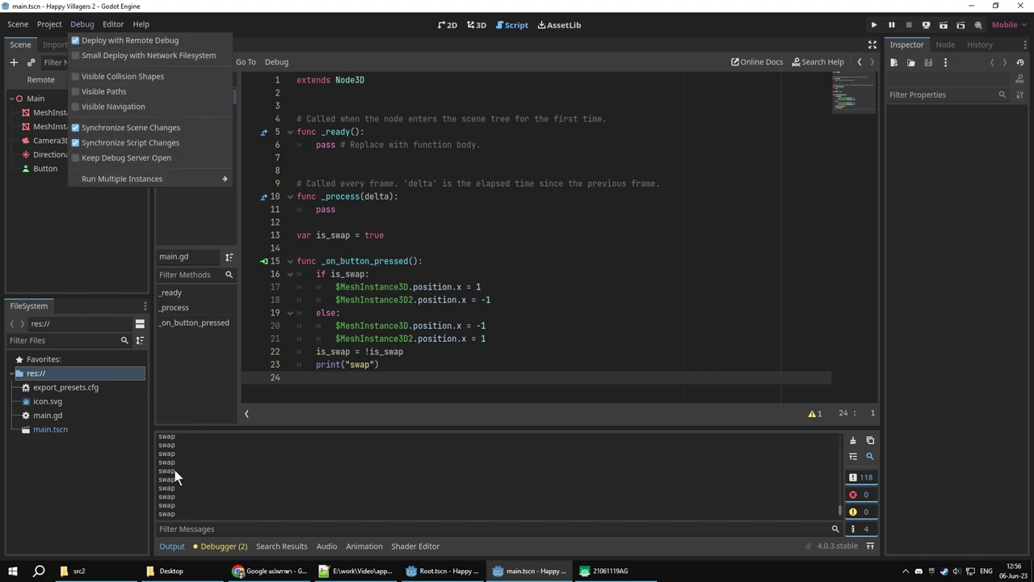
{"action": "left_click", "coordinate": [234, 467]}
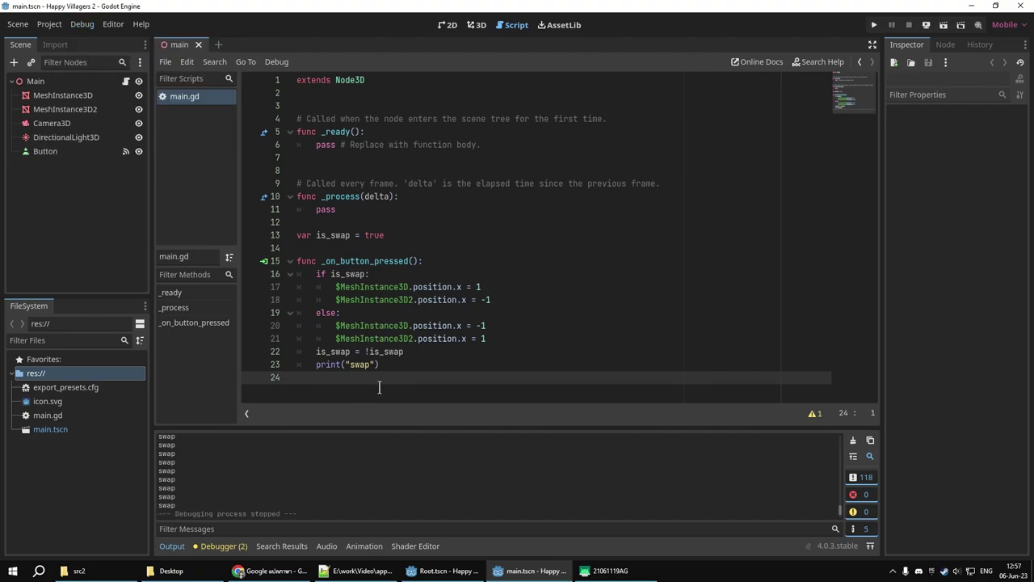